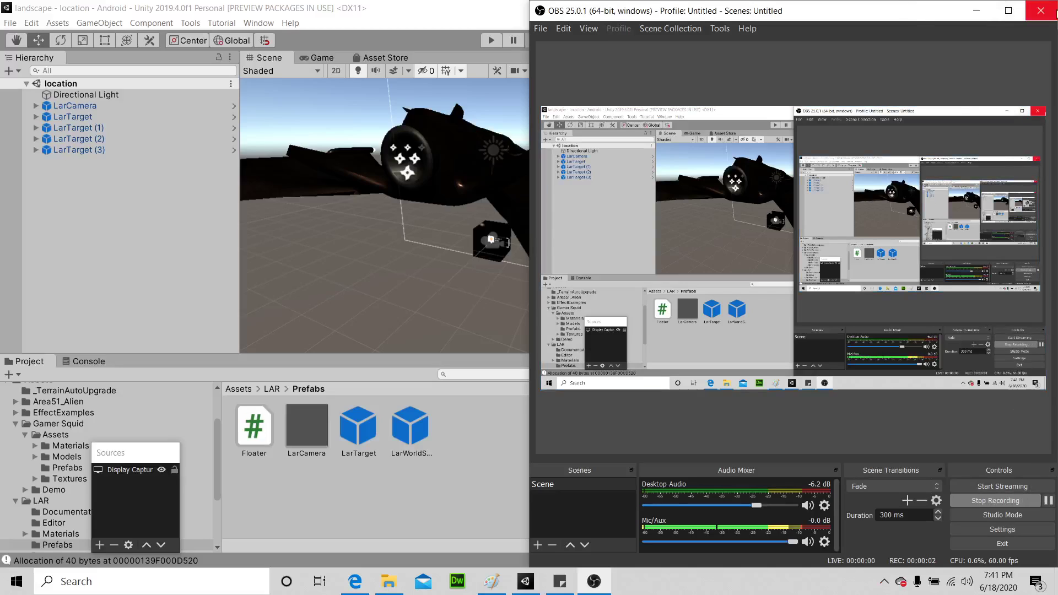
Step: Minimize the OBS recorder to reveal Unity with the location scene and LAR Prefabs assets
left_click(971, 12)
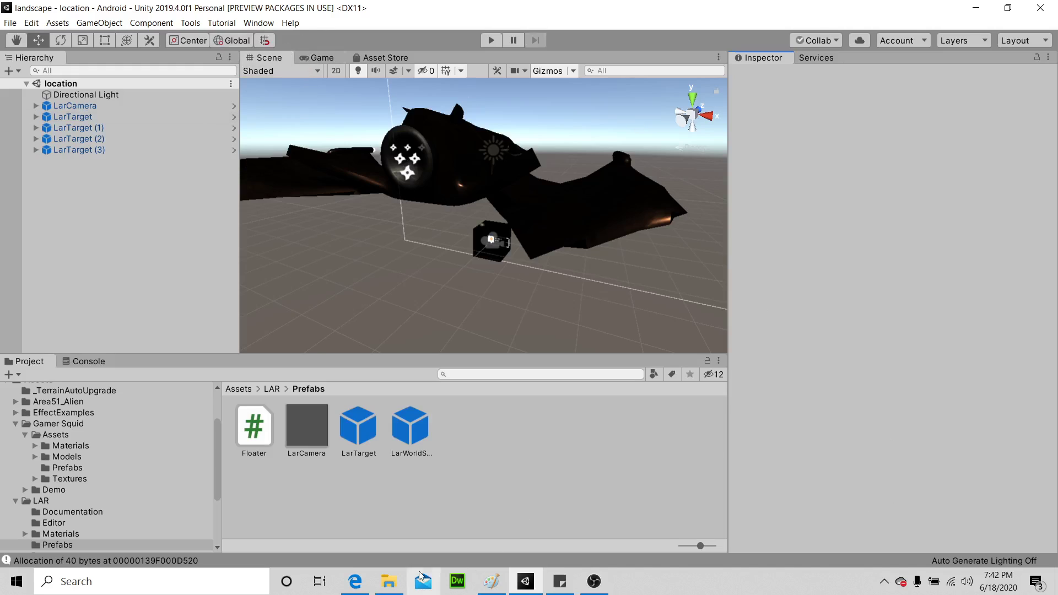
Step: Bring up the Paint corner-marker layout sketch, glancing at the Edge map view in between
left_click(489, 580)
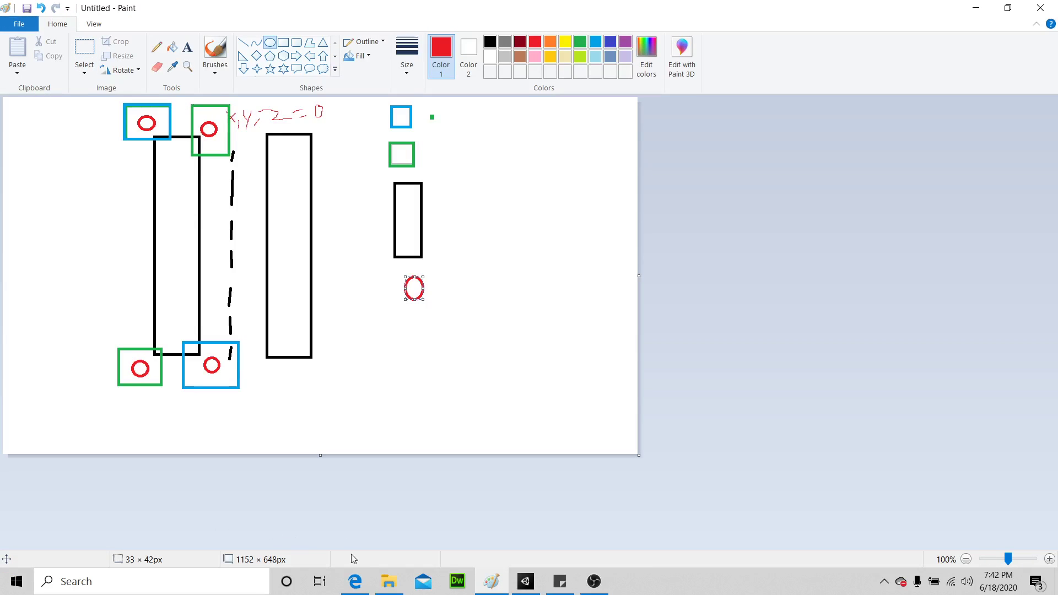
left_click(355, 582)
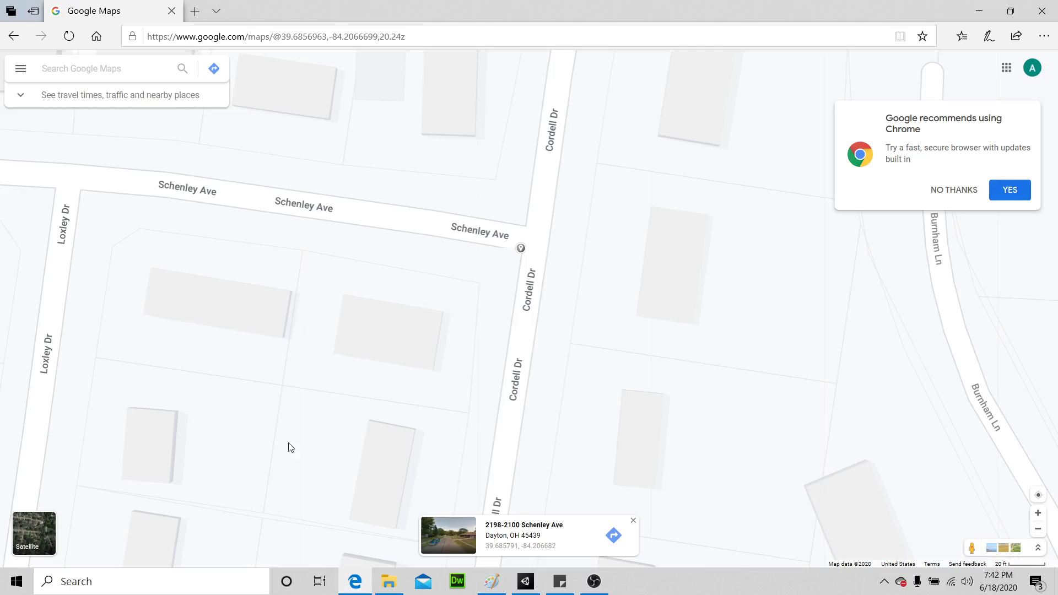
left_click(353, 579)
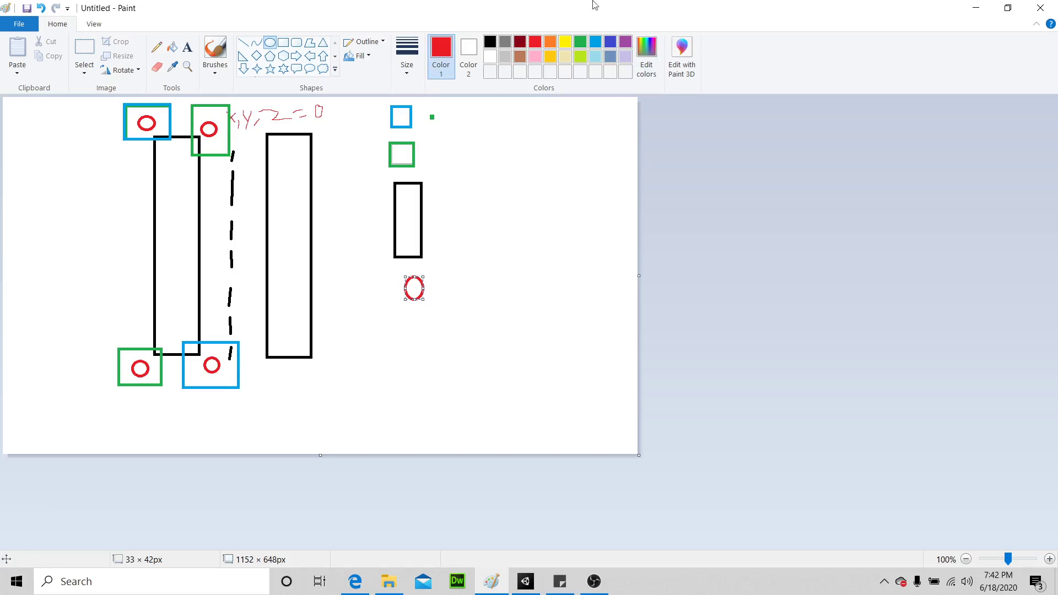
Step: In Google Maps, pin the Schenley/Cordell corner and look up its coordinates
left_click(976, 8)
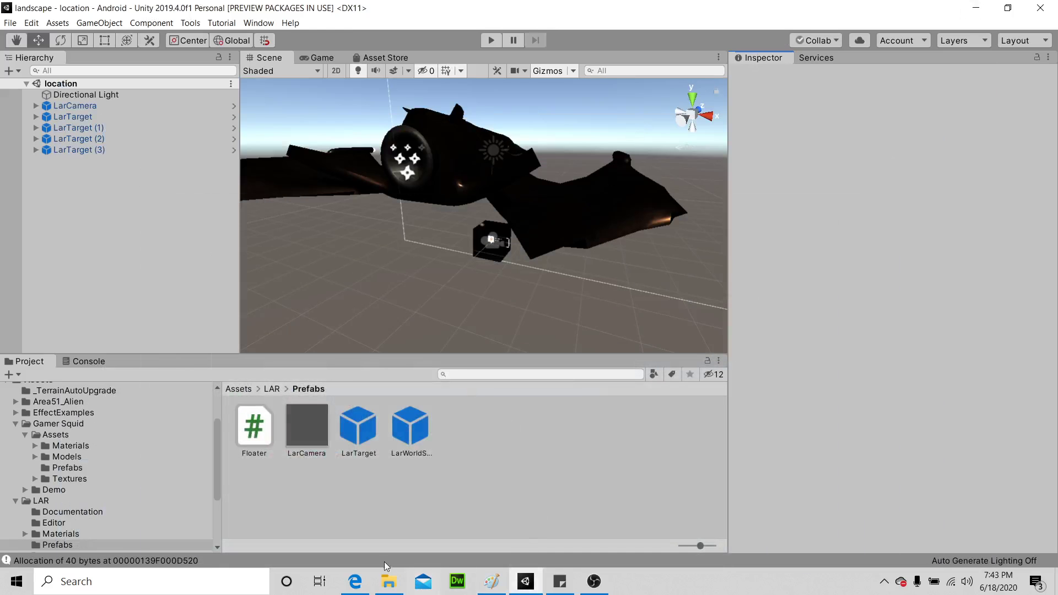
left_click(368, 588)
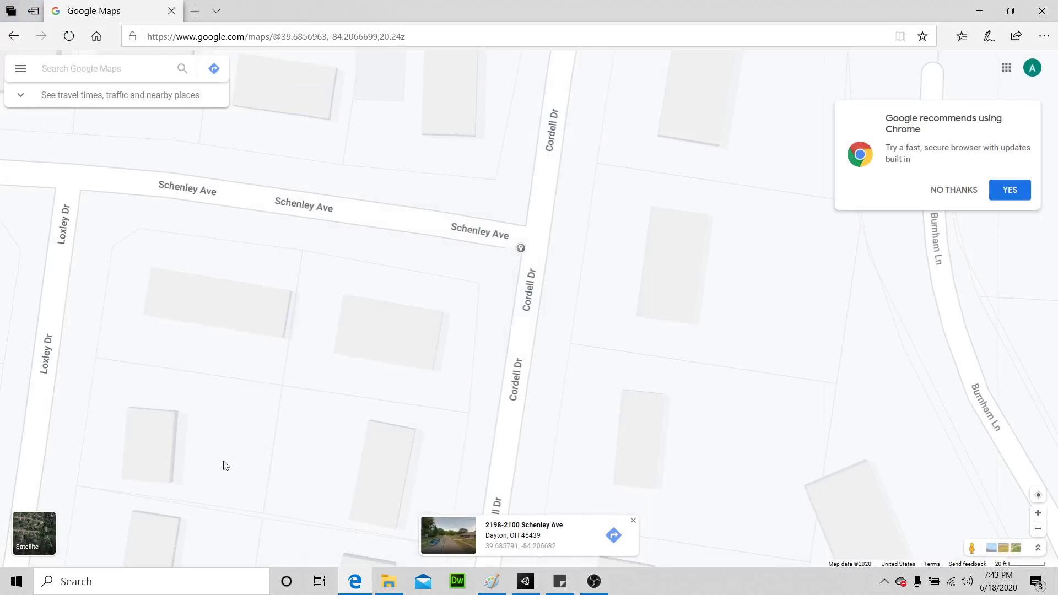
mouse_move(453, 290)
left_mouse_down()
mouse_move(461, 284)
mouse_move(447, 300)
left_mouse_up()
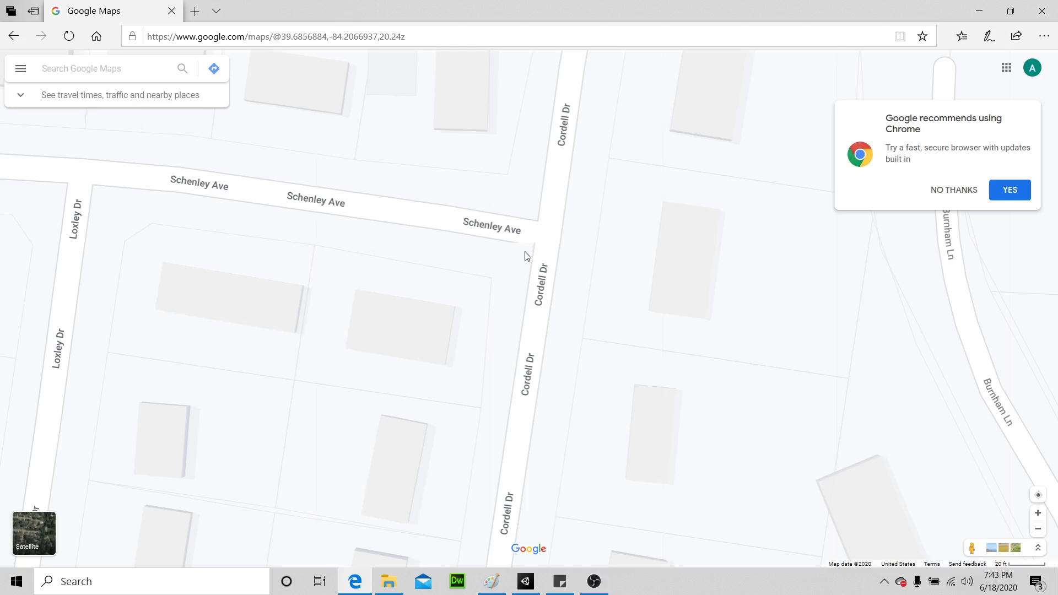
left_click(522, 254)
left_click(539, 249)
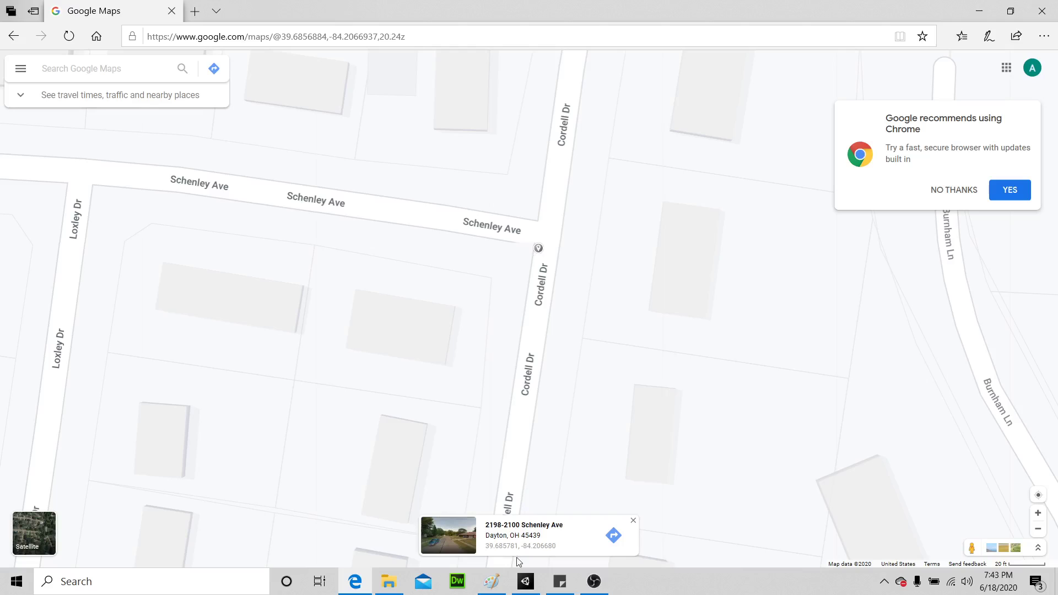
left_click(521, 547)
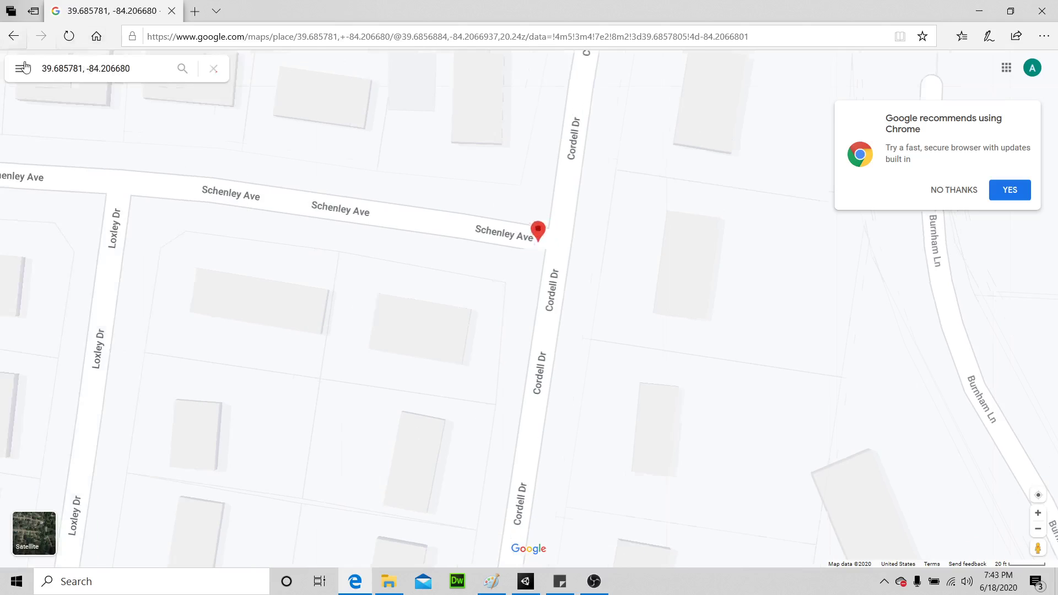
scroll(492, 324, "up", 2)
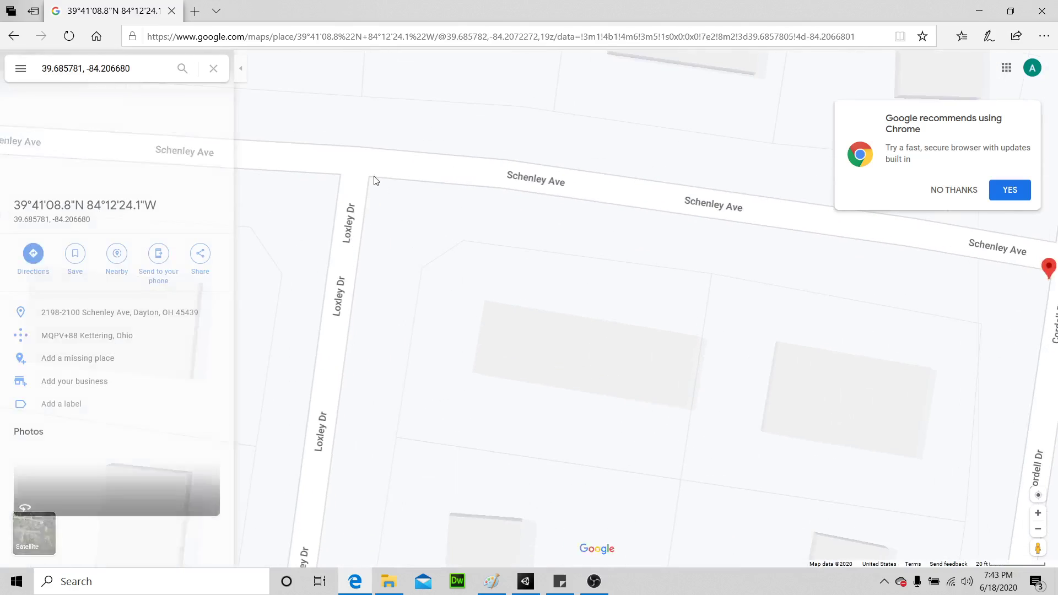
Step: Pin the Loxley/Schenley corner, view its details, then open the sticky note of four saved coordinate pairs
left_click(368, 175)
left_click(375, 179)
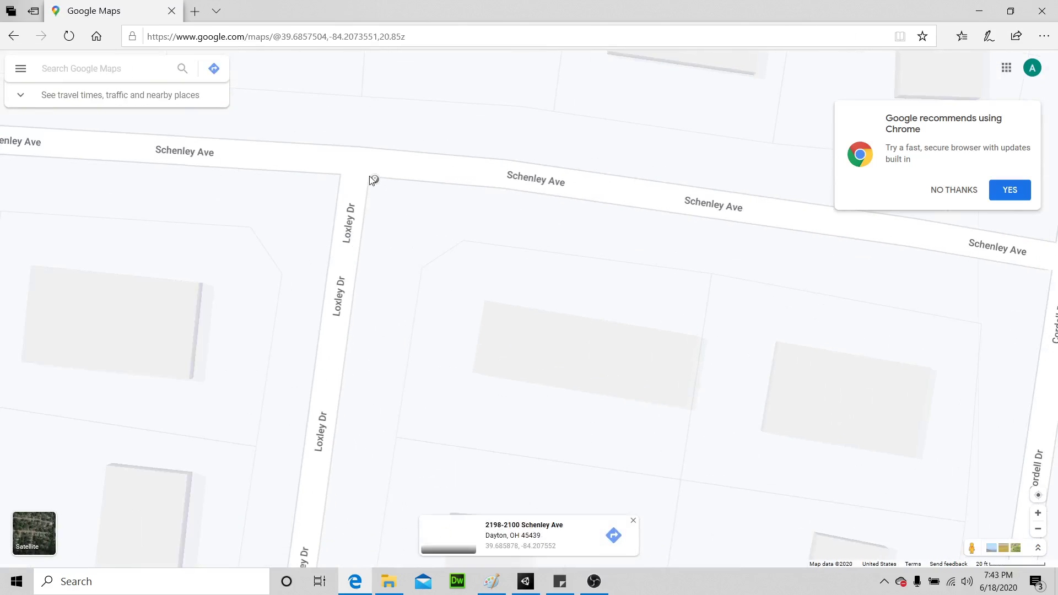
left_click(538, 532)
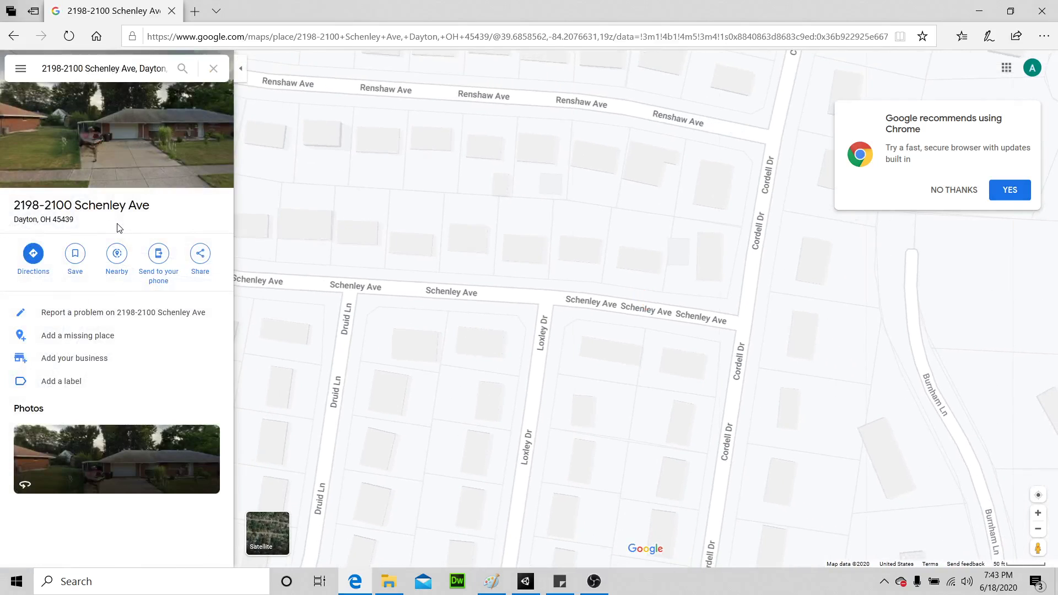
left_click(213, 69)
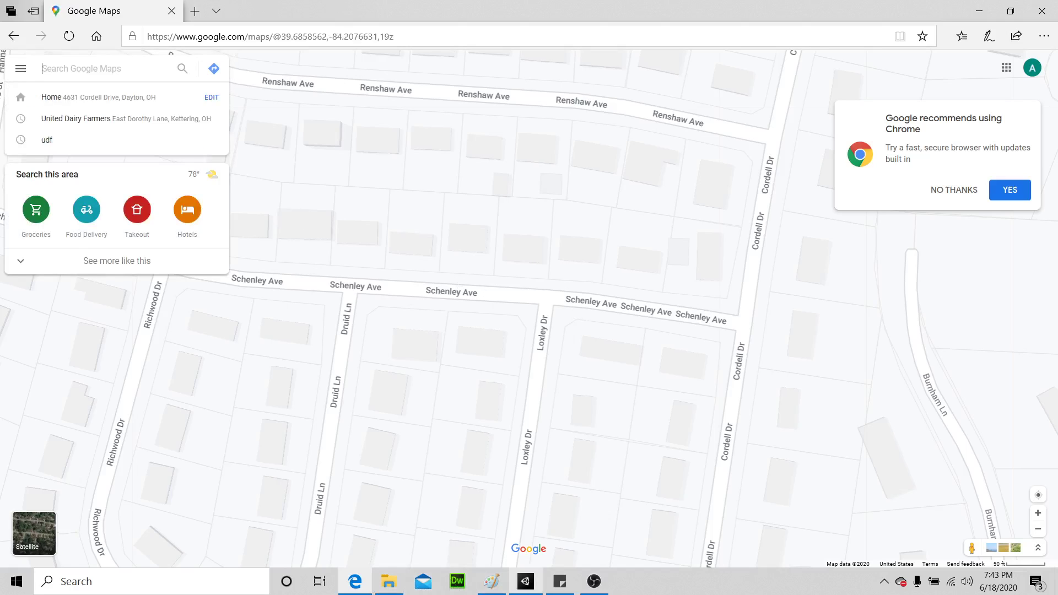
left_click(559, 583)
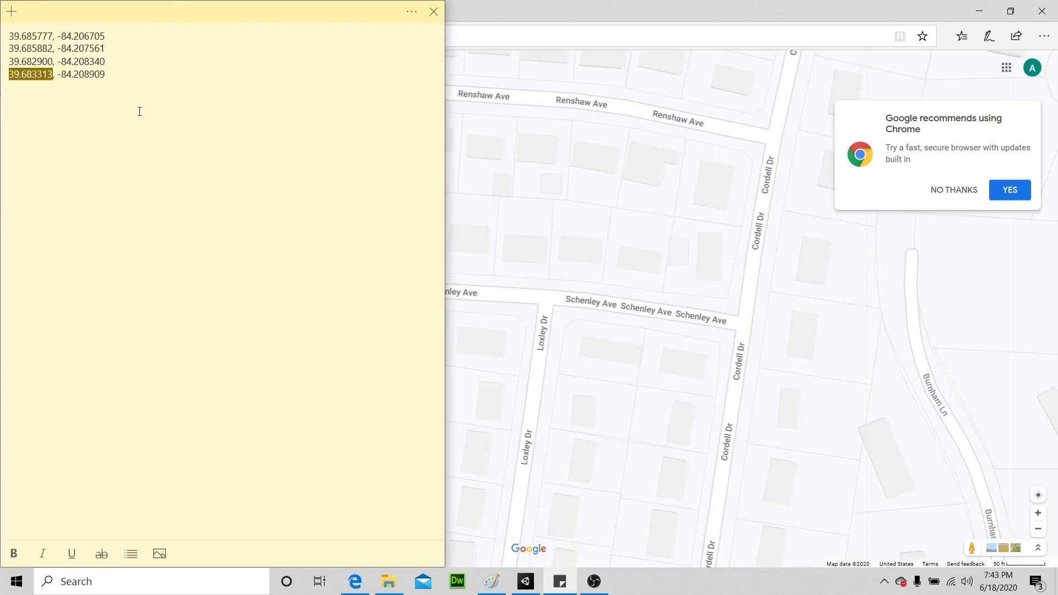
left_click(148, 74)
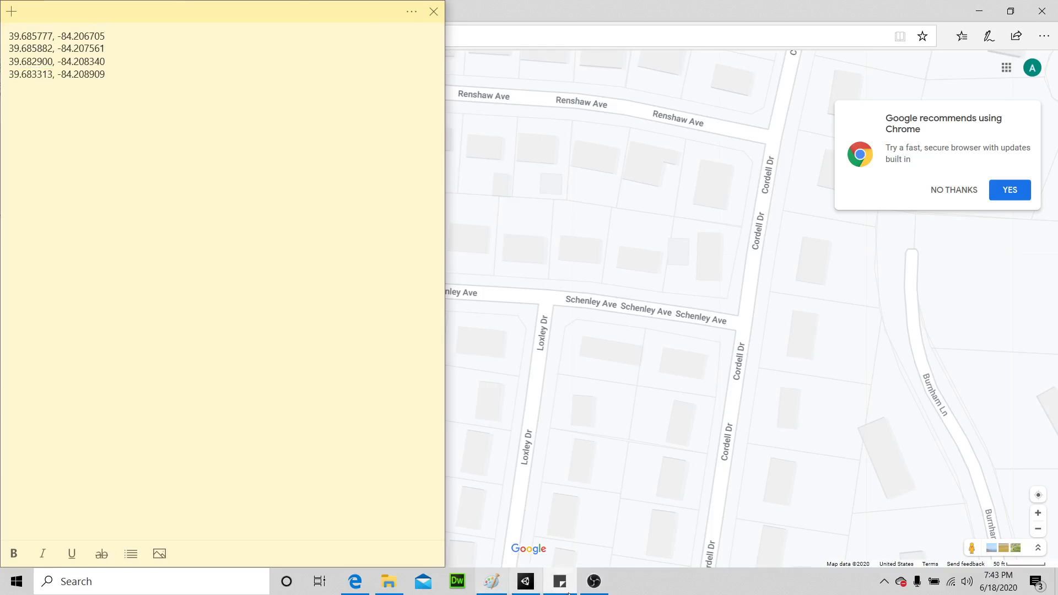
left_click(538, 590)
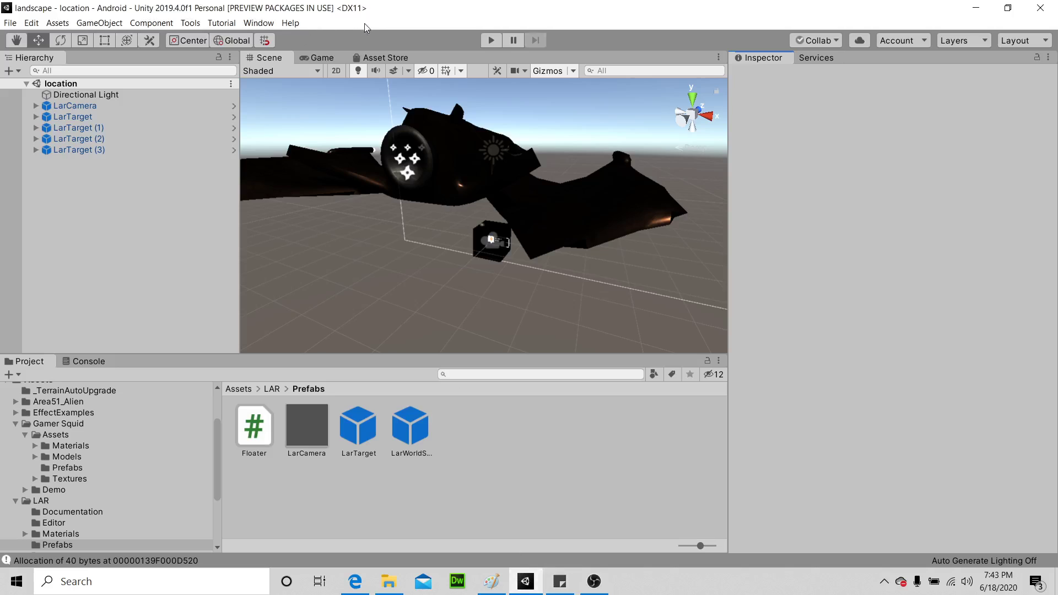
left_click(369, 55)
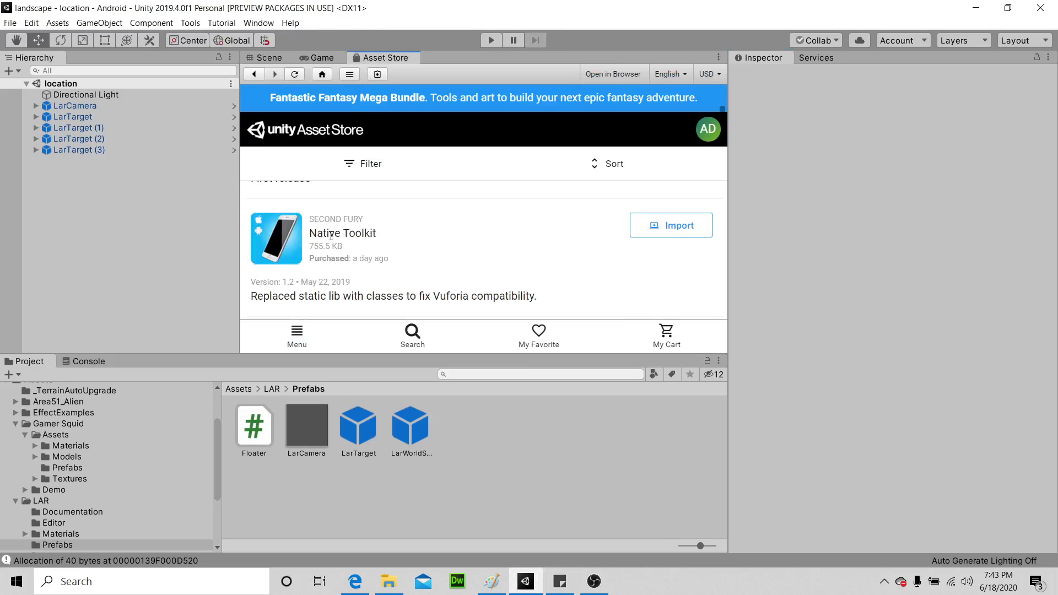
scroll(329, 238, "down", 5)
scroll(417, 236, "down", 1)
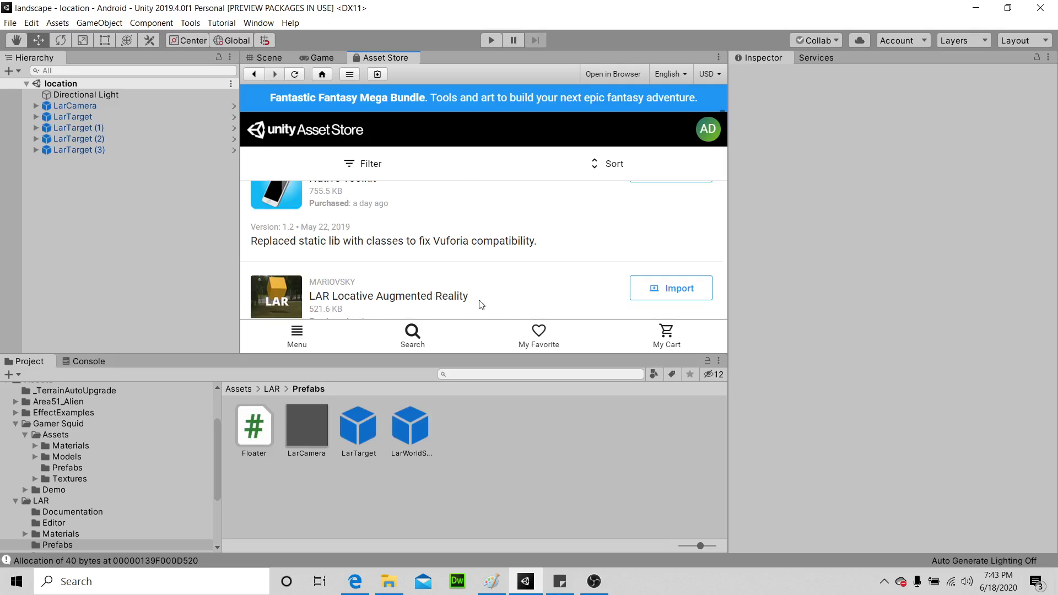
scroll(482, 305, "down", 1)
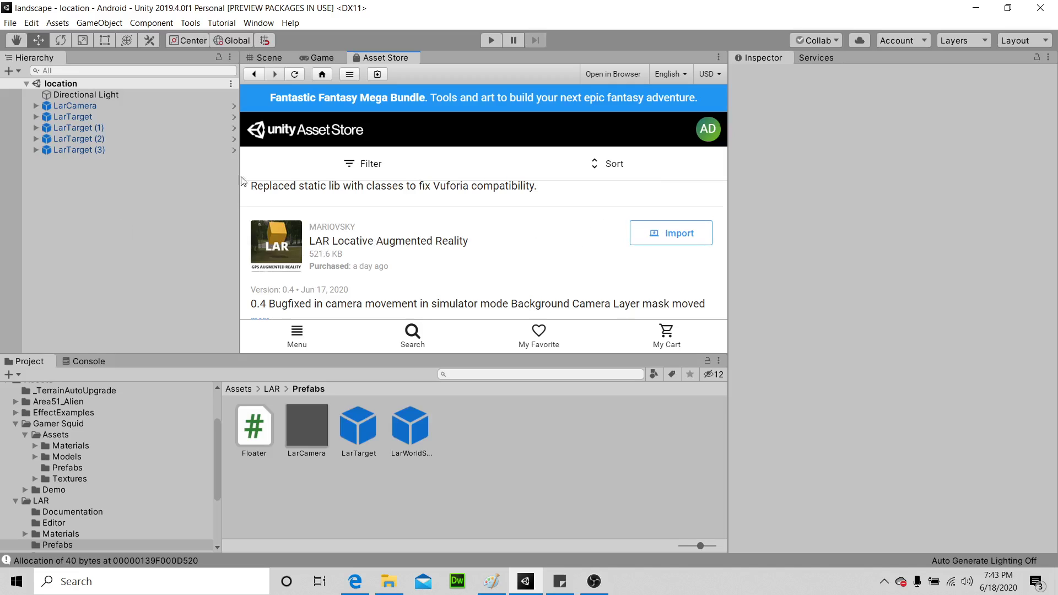
left_click(267, 58)
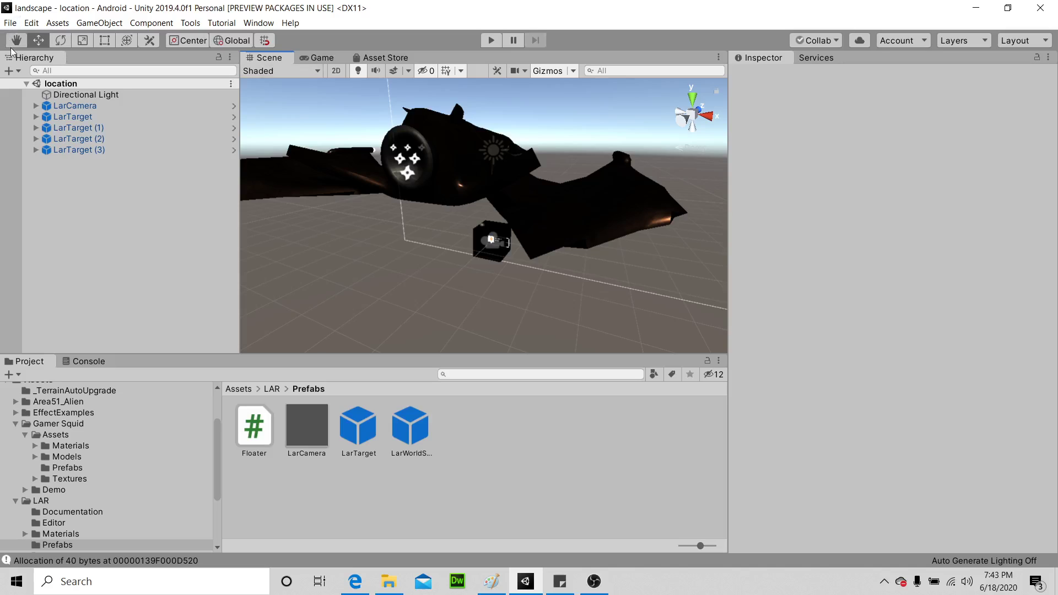
Step: Select the LarWorldSpaceLabel prefab: label 'The perfect Spot', max distance 8, min 3, fade 2
left_click(10, 23)
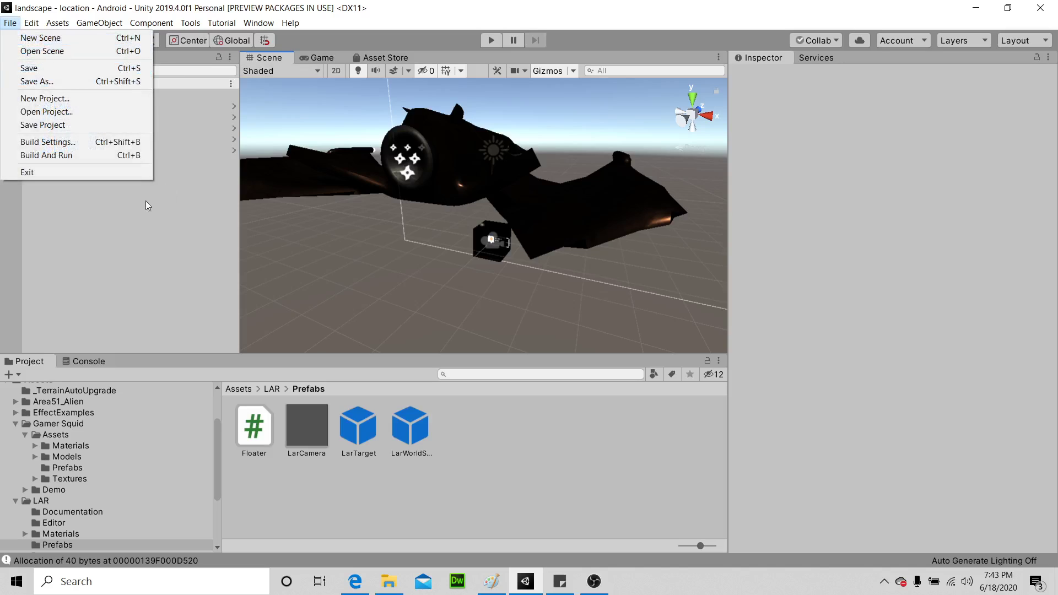
left_click(126, 207)
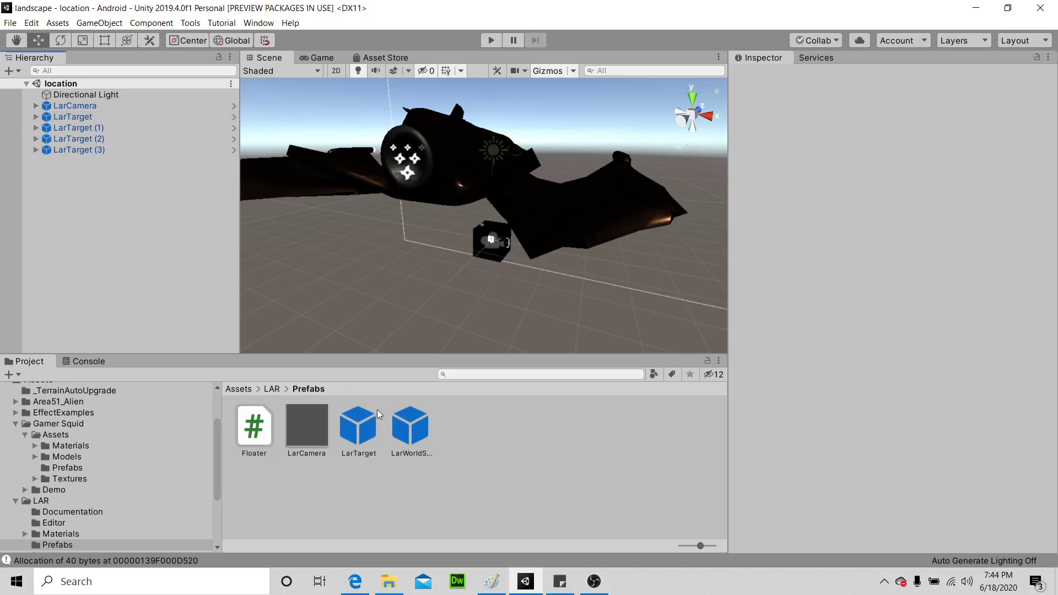
left_click(421, 420)
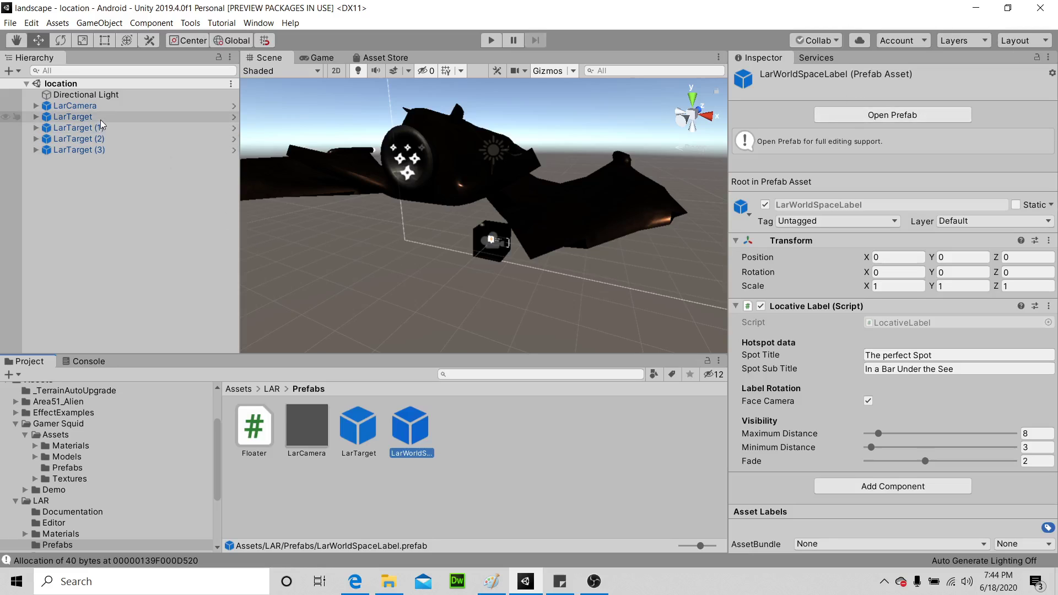
Step: View LarTarget's GPS coordinates, then inspect its child Cube's mesh, material and 1×1×1 collider
left_click(119, 114)
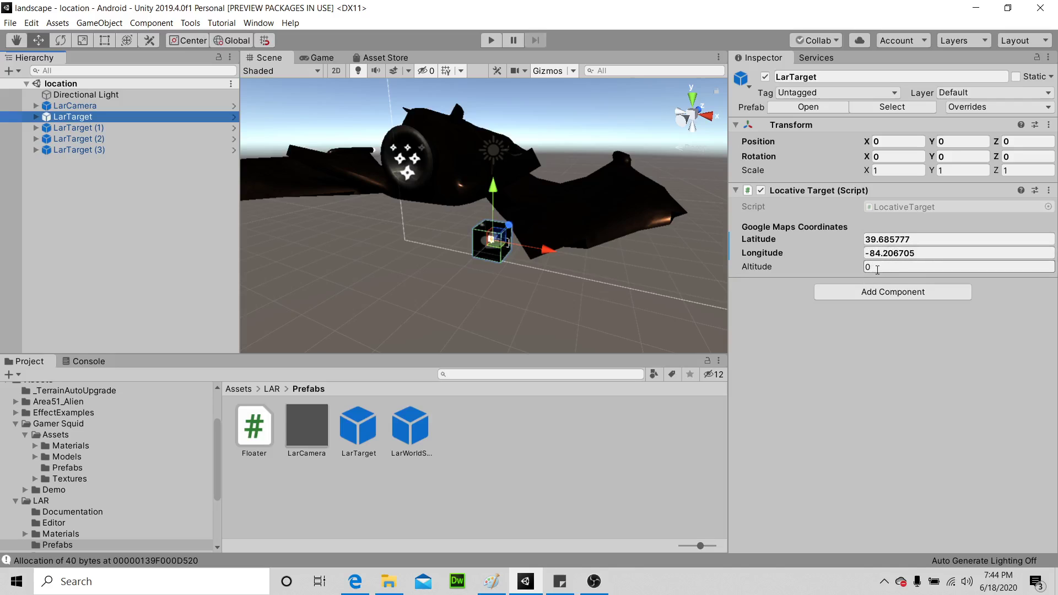
left_click(37, 117)
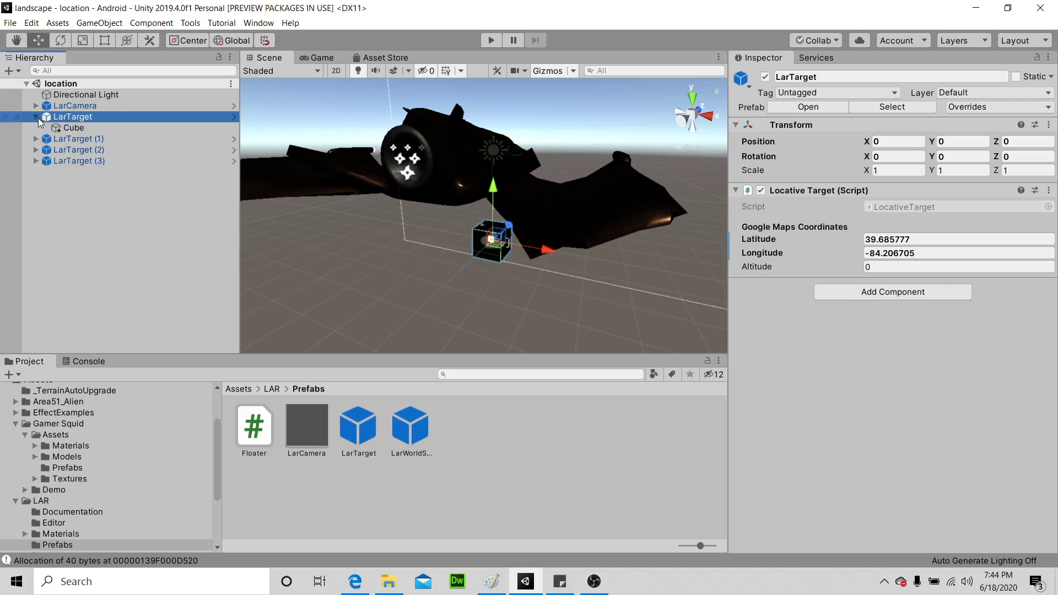
left_click(70, 128)
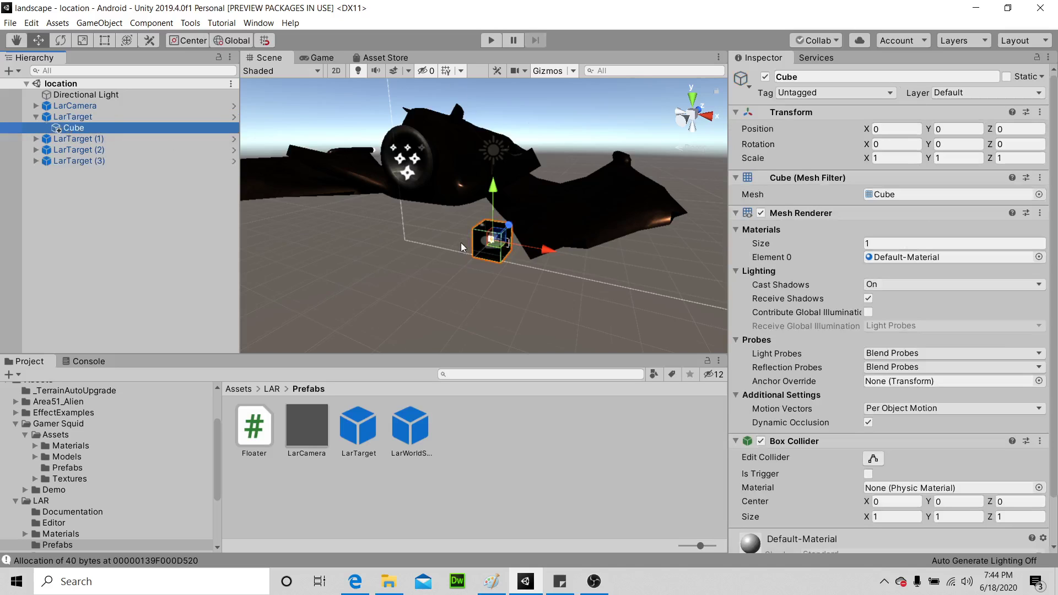
scroll(462, 243, "up", 4)
scroll(461, 243, "down", 5)
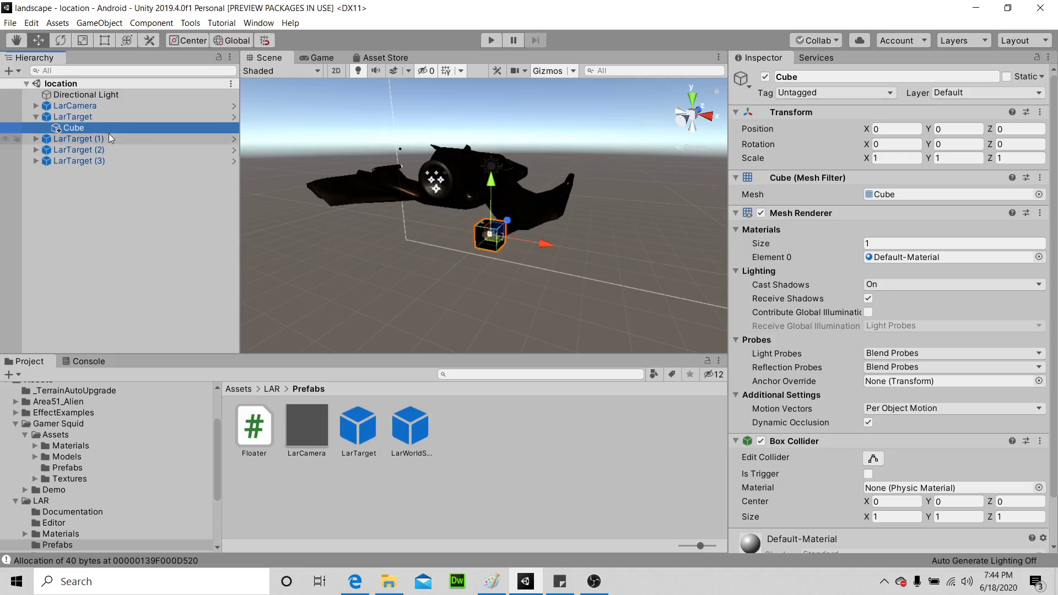
Step: Check LarTarget (1)'s GPS coordinates and expand it to inspect its child Cube
left_click(94, 140)
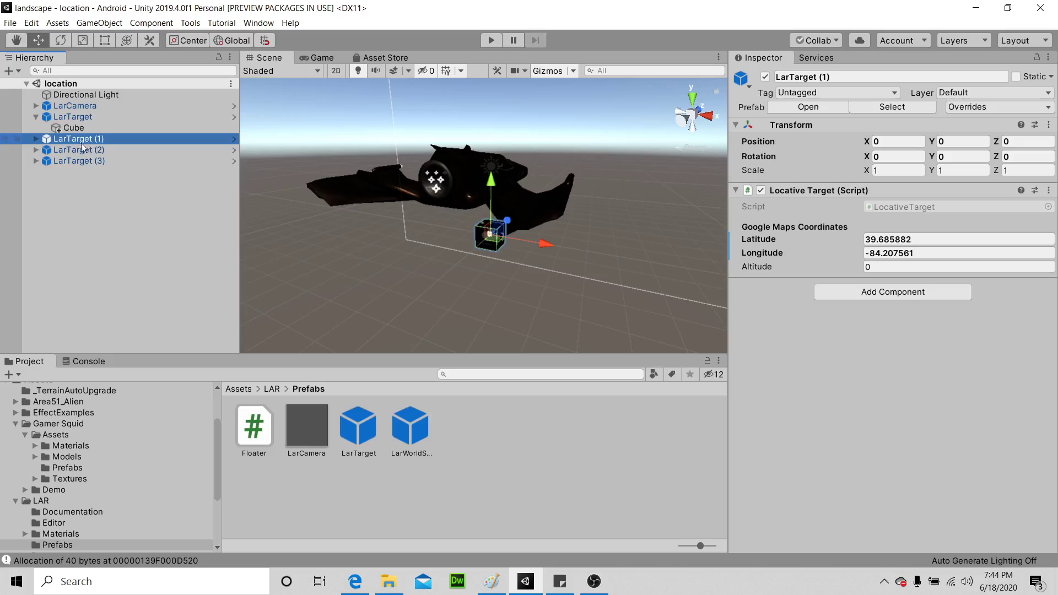
left_click(36, 139)
left_click(74, 150)
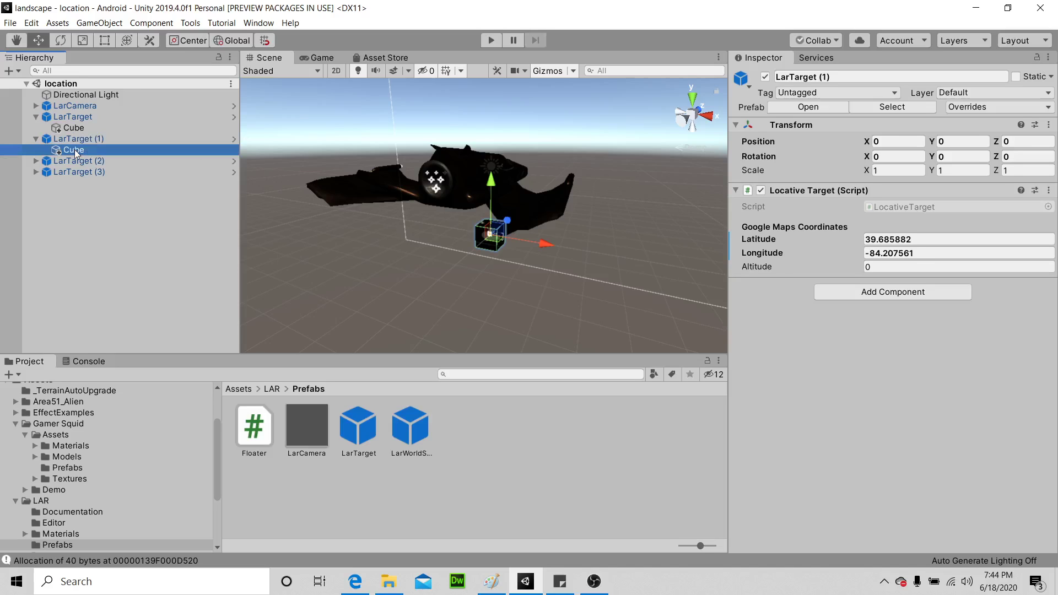
left_click(80, 144)
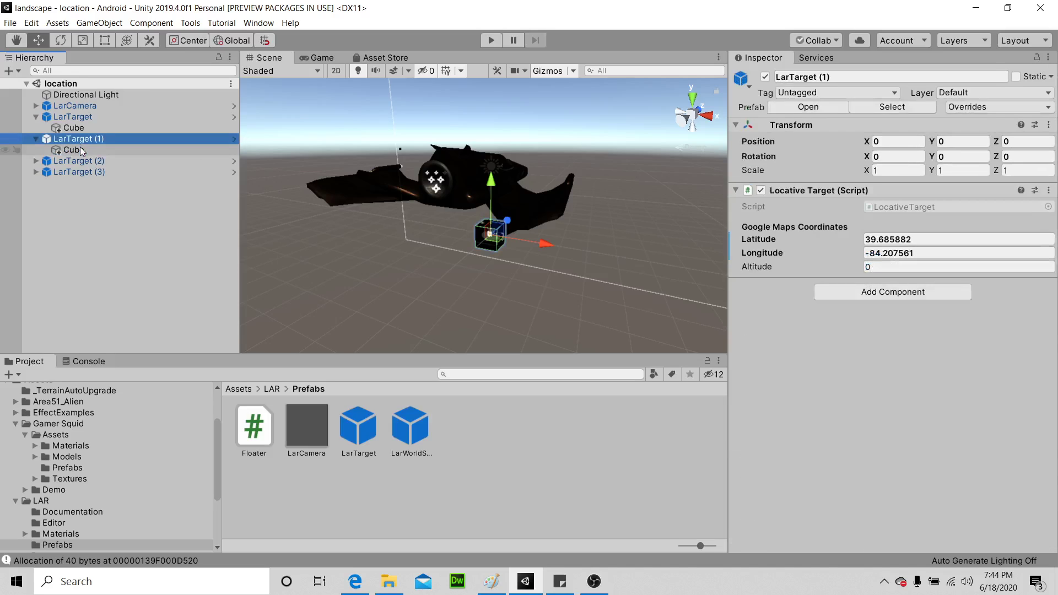
left_click(80, 147)
scroll(830, 369, "down", 4)
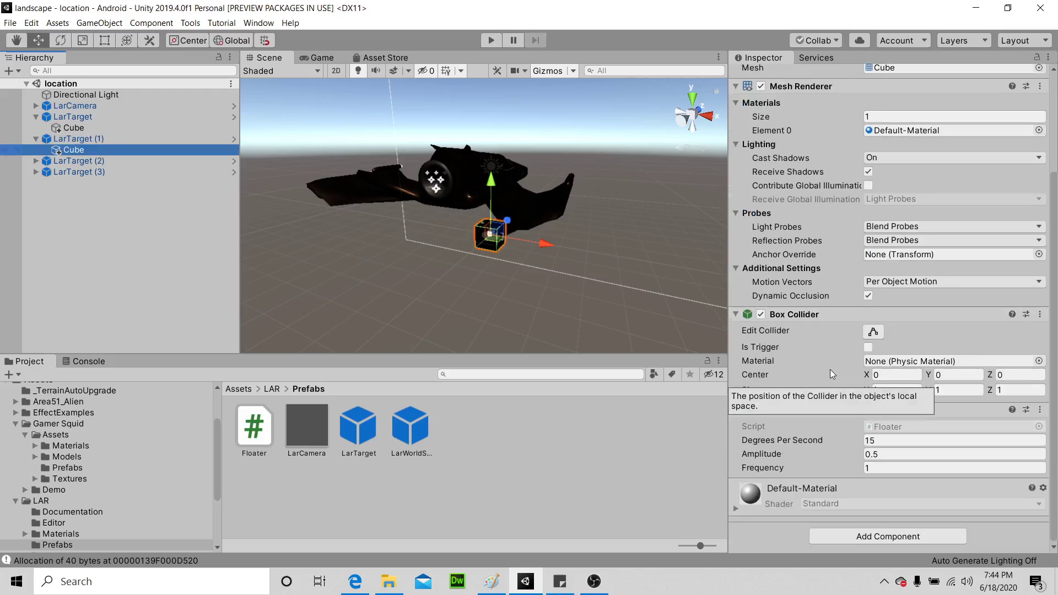
scroll(831, 369, "up", 4)
Step: Select the child Cube again and open its Floater script in Visual Studio via Edit Script
left_click(108, 141)
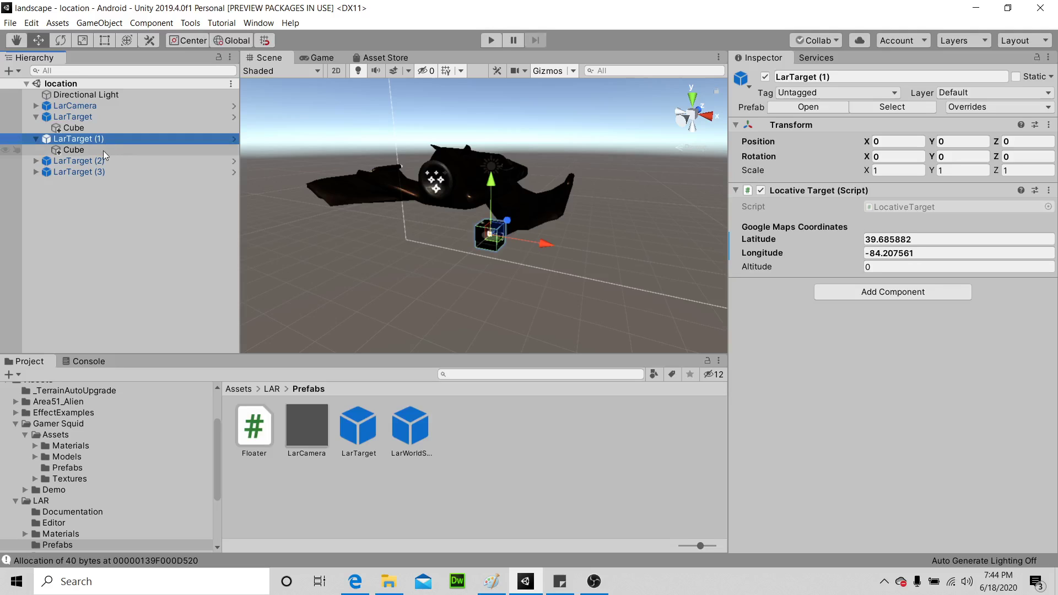
left_click(104, 151)
scroll(790, 318, "down", 4)
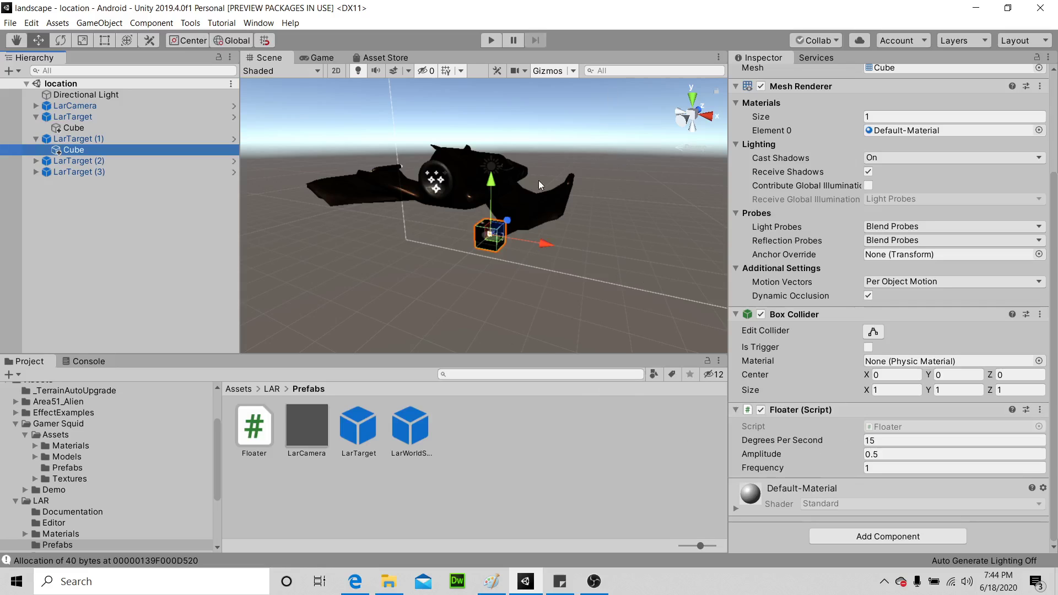
left_click(1039, 410)
left_click(972, 537)
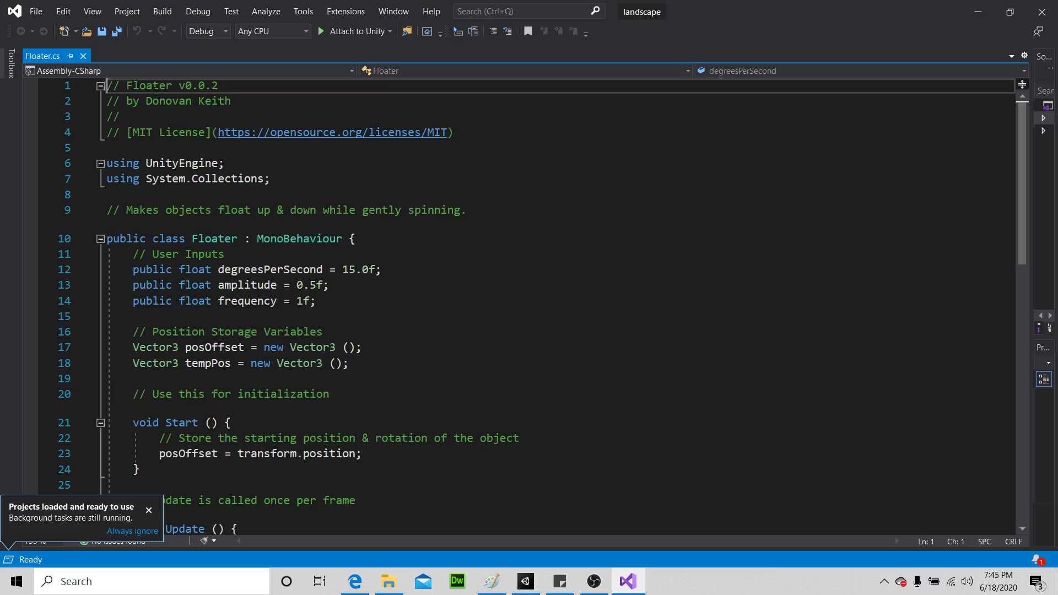
Step: Read Floater.cs's Update code that spins the object around Y and bobs it with Mathf.Sin
scroll(398, 189, "down", 7)
scroll(398, 189, "up", 2)
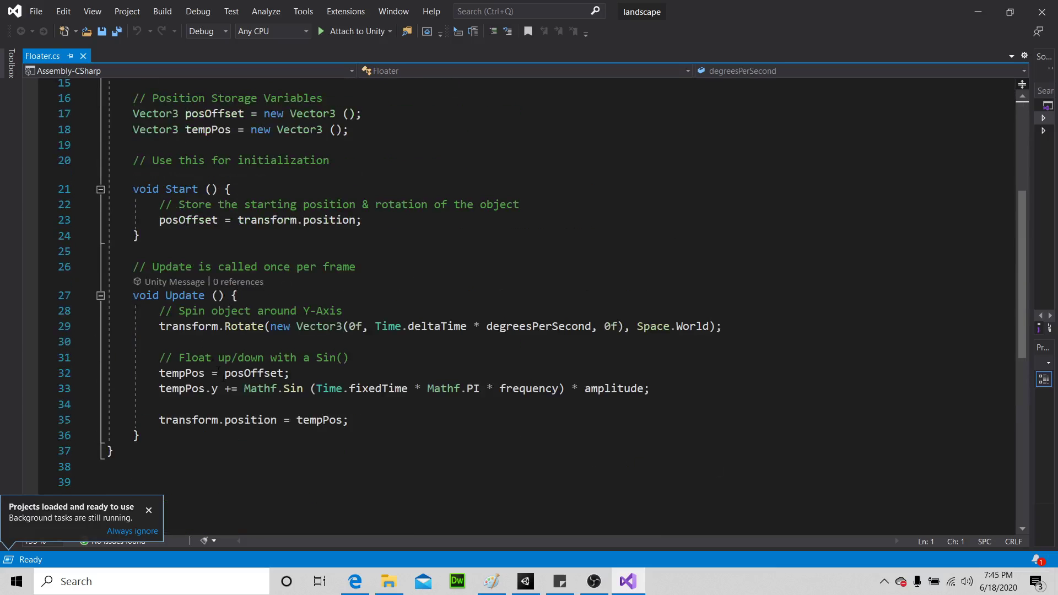
mouse_move(173, 420)
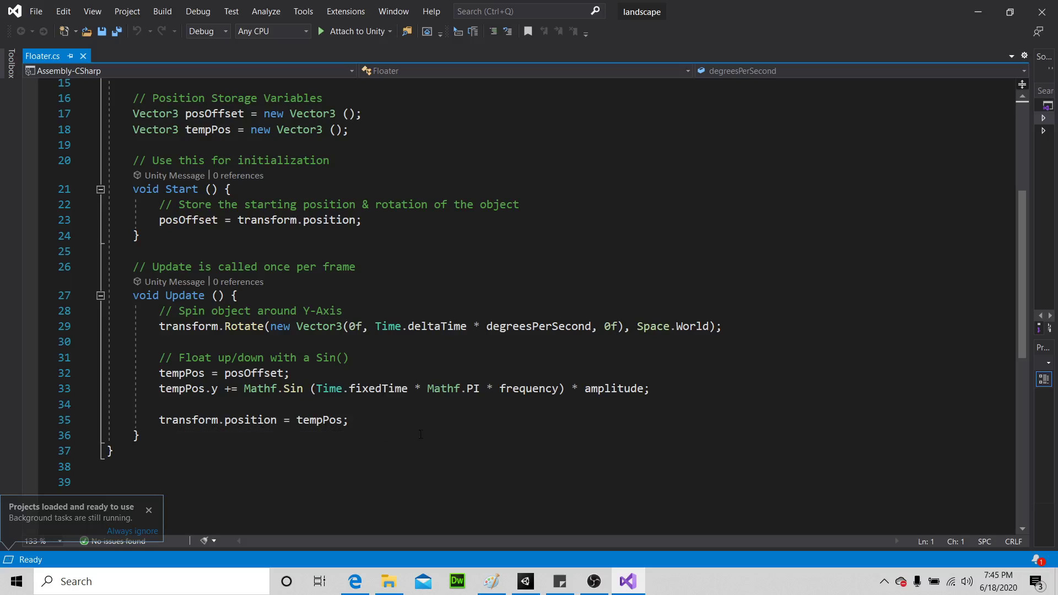
scroll(458, 401, "up", 3)
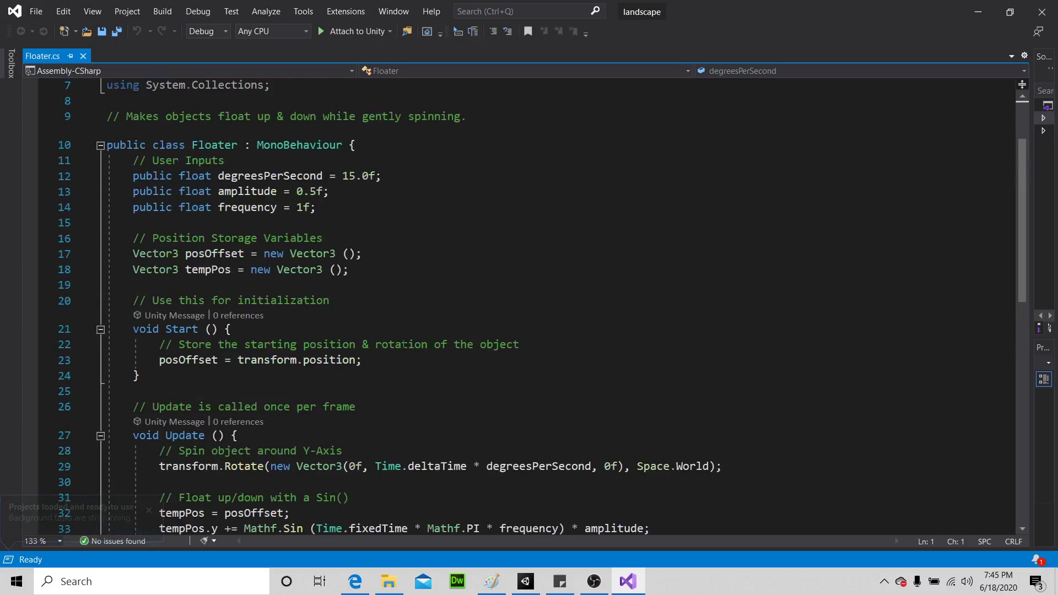
scroll(254, 208, "down", 3)
scroll(254, 209, "up", 5)
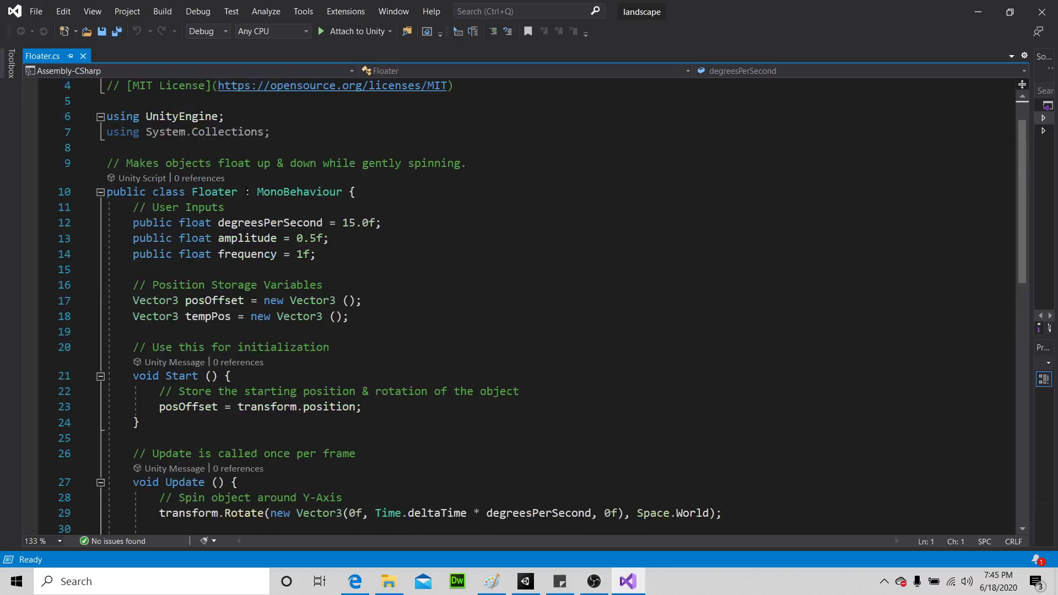
scroll(245, 191, "down", 5)
scroll(246, 192, "up", 5)
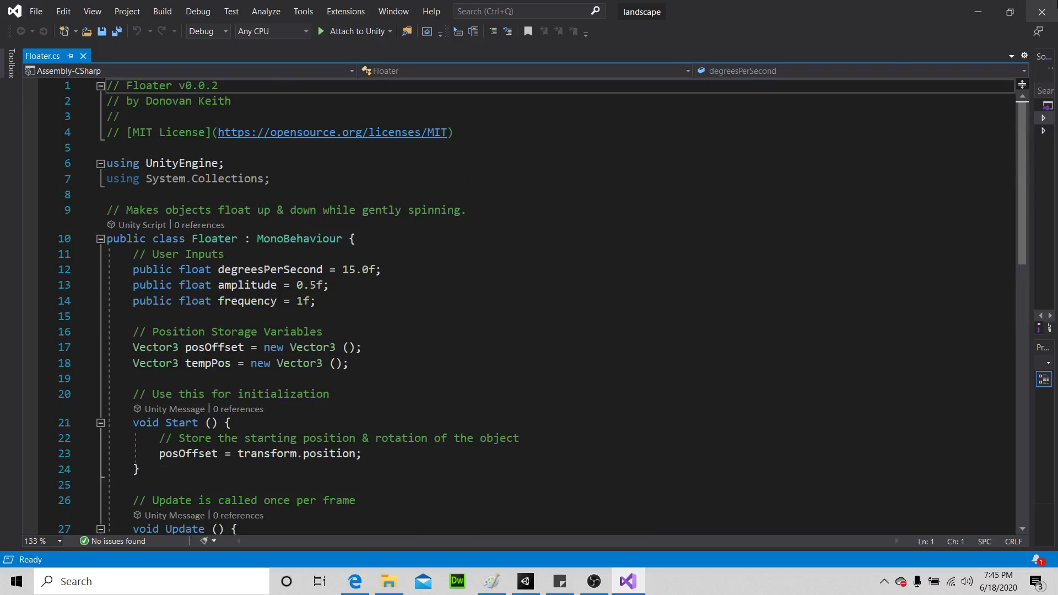
Step: Back in Unity, inspect LarTarget (2)'s label: 'Be on the mountain', subtitle 'Feel the dew'
key("alt+Tab")
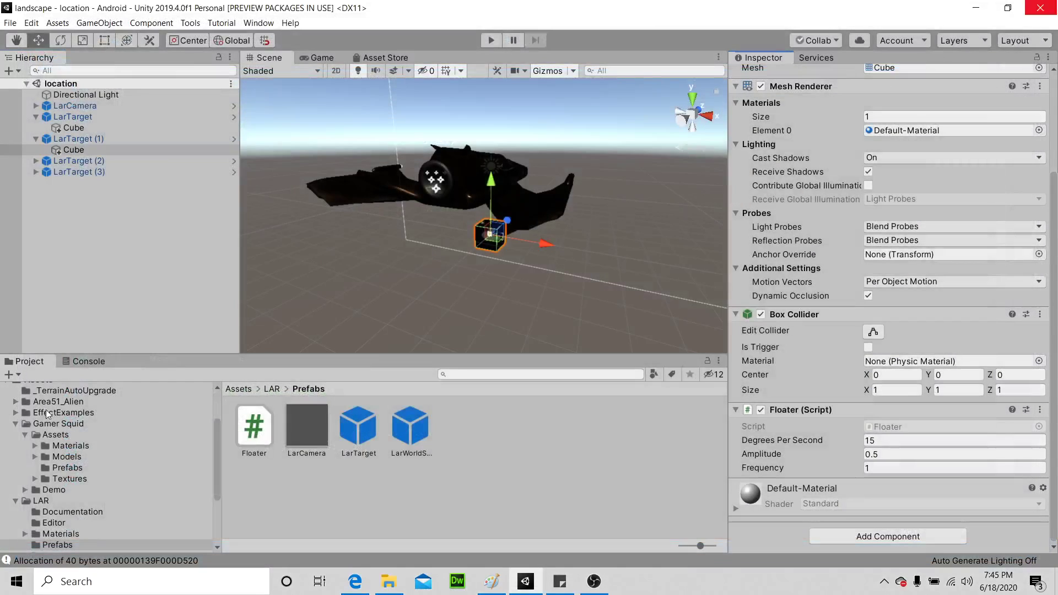
left_click(83, 161)
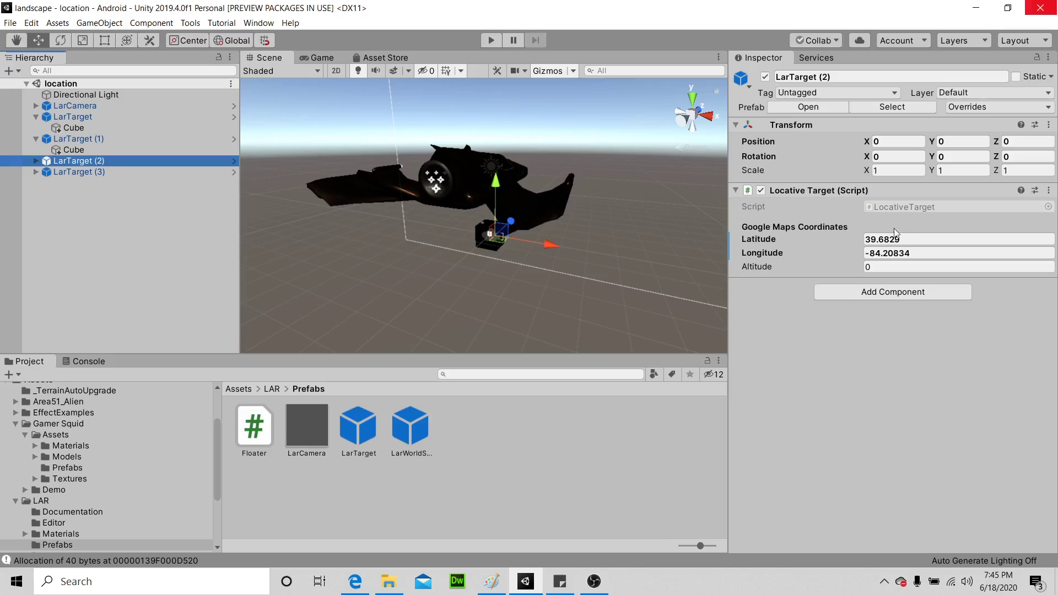
left_click(36, 161)
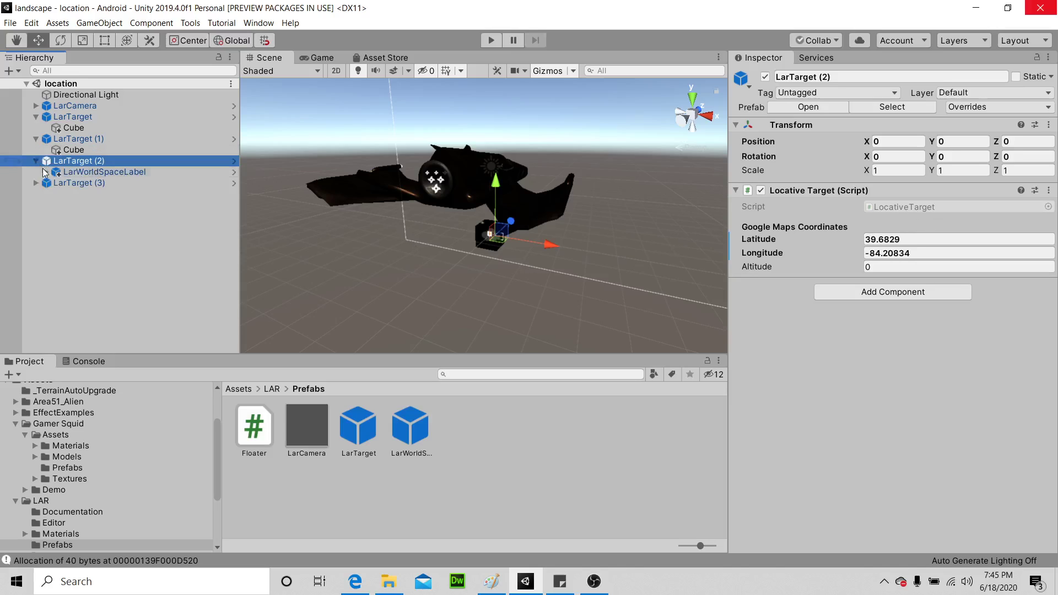
left_click(54, 172)
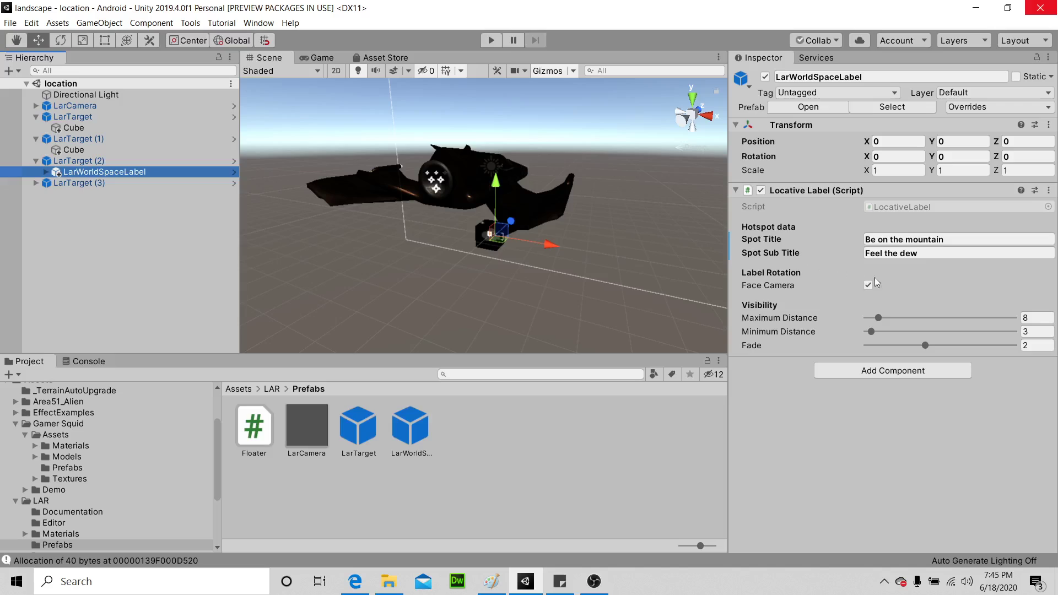
scroll(468, 236, "up", 5)
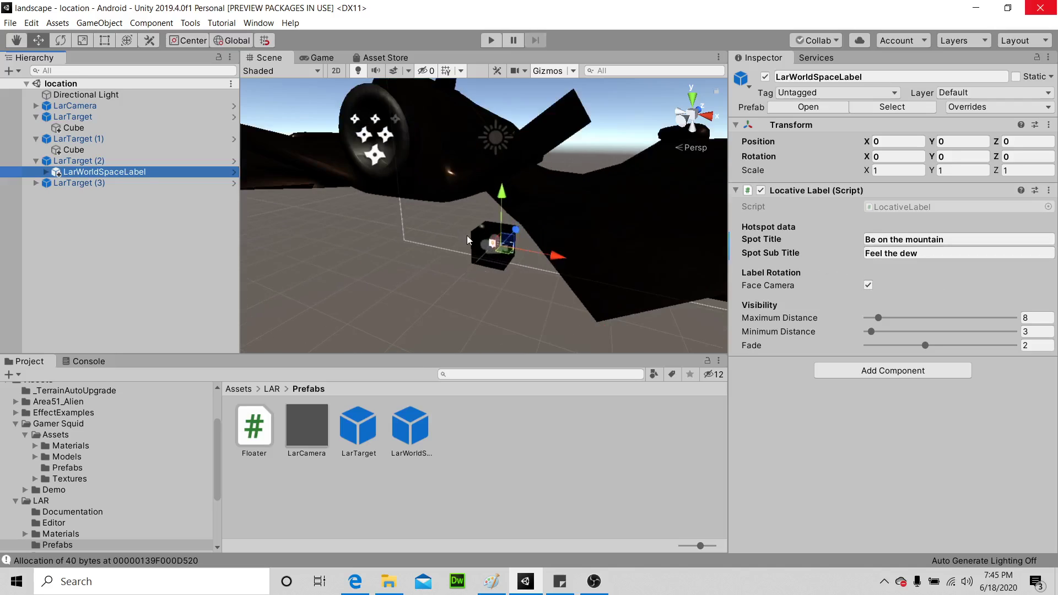
scroll(467, 236, "up", 5)
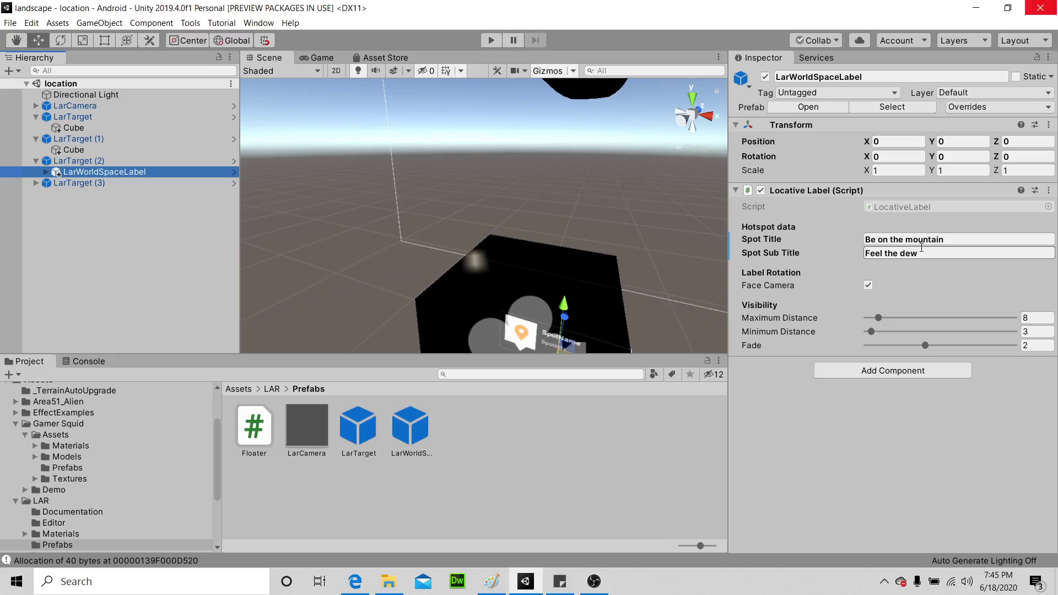
Step: Expand LarTarget (3), check its label, then select and frame the CruiseFighter (Copper) spaceship
left_click(116, 183)
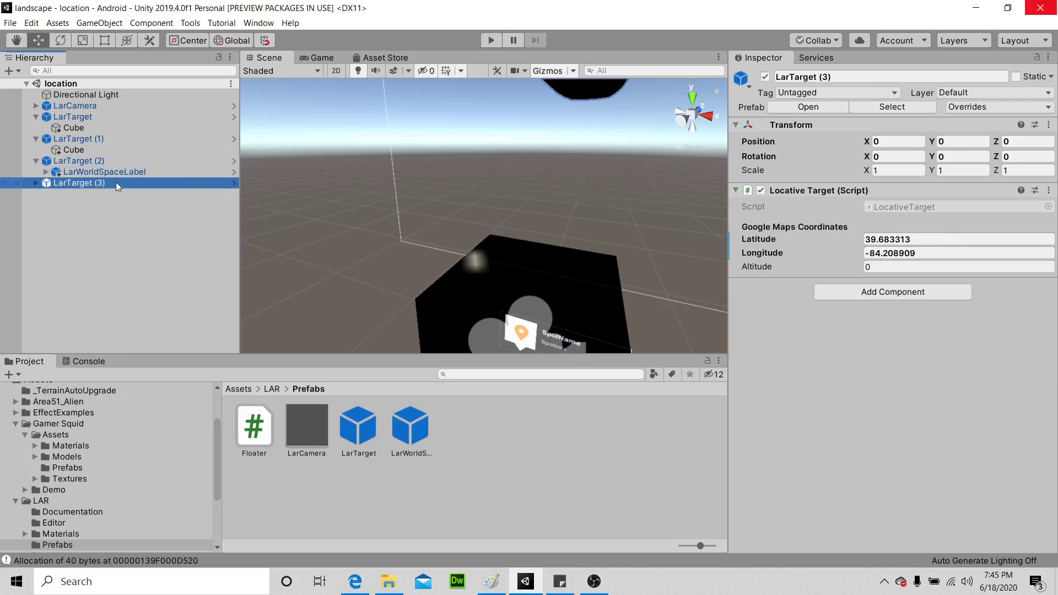
left_click(36, 183)
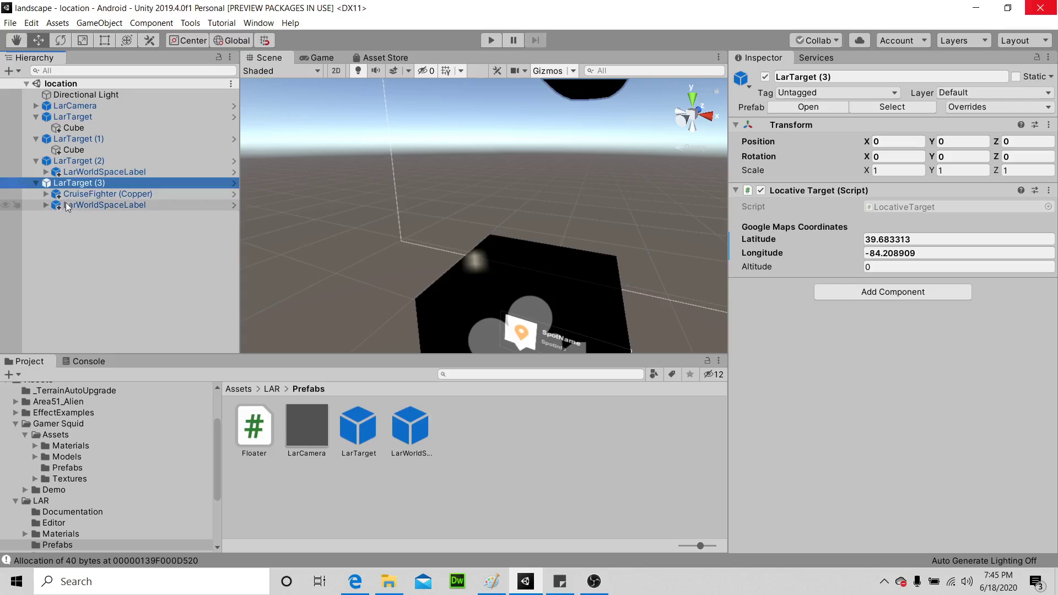
left_click(67, 205)
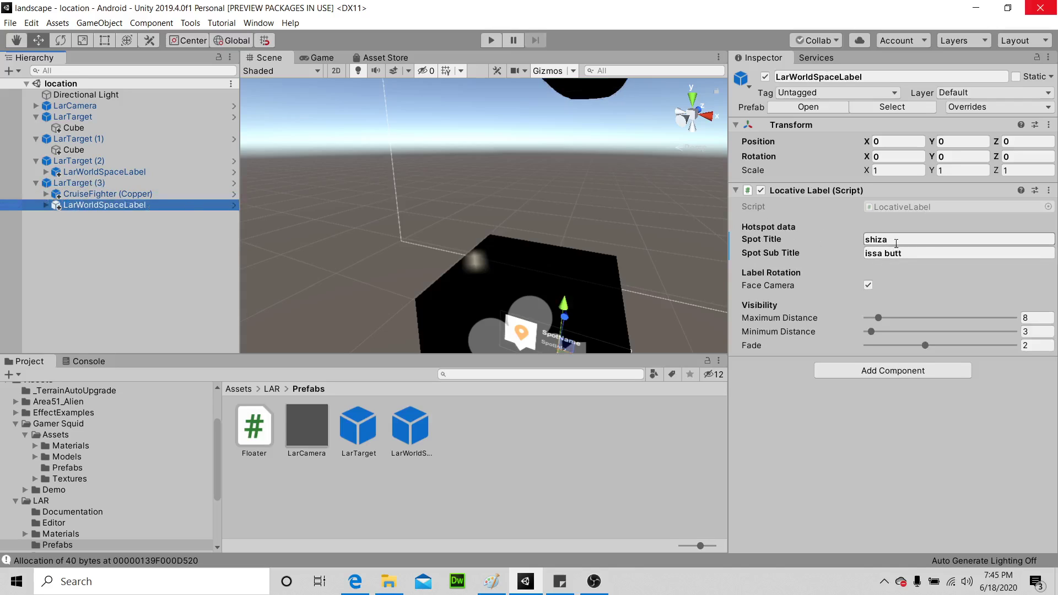
left_click(160, 195)
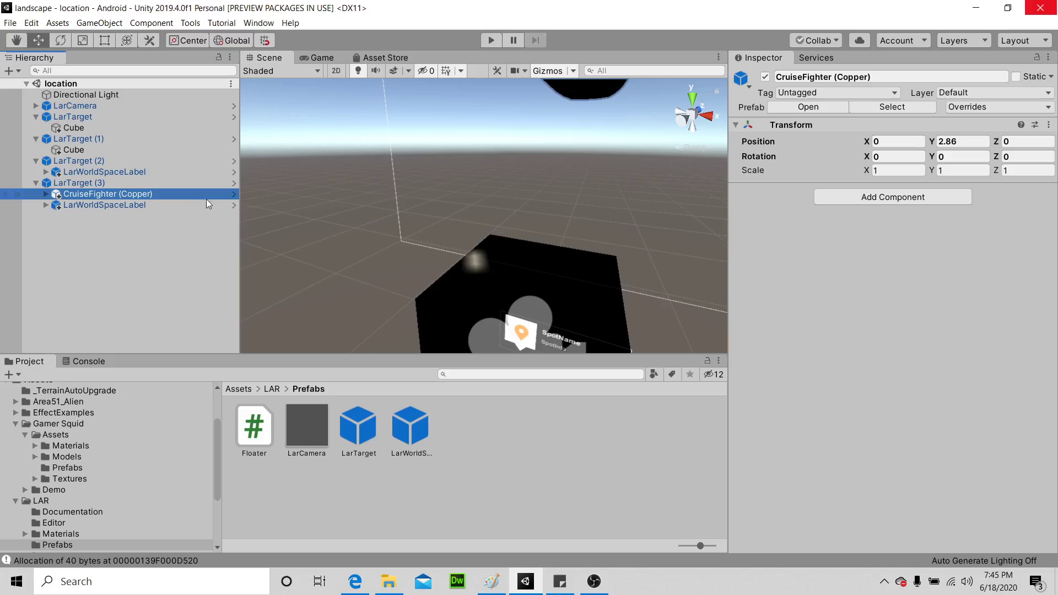
key("f")
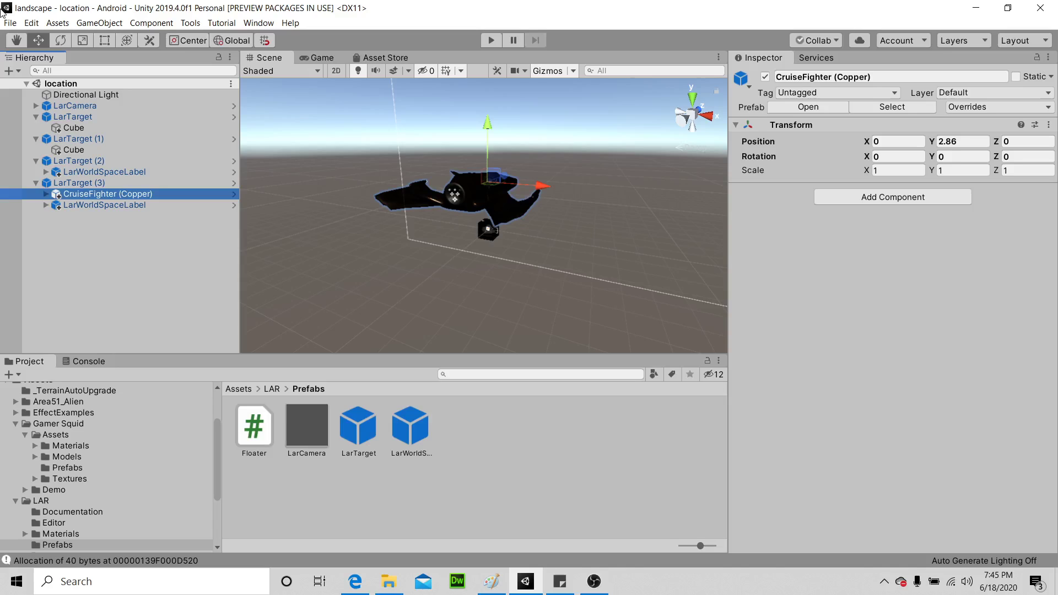
Step: Slide LarTarget along X, LarTarget (2) to Z -7.52 and LarTarget (3) to Z 3.73
left_click(87, 116)
left_click_drag(545, 238, 455, 223)
left_click(84, 138)
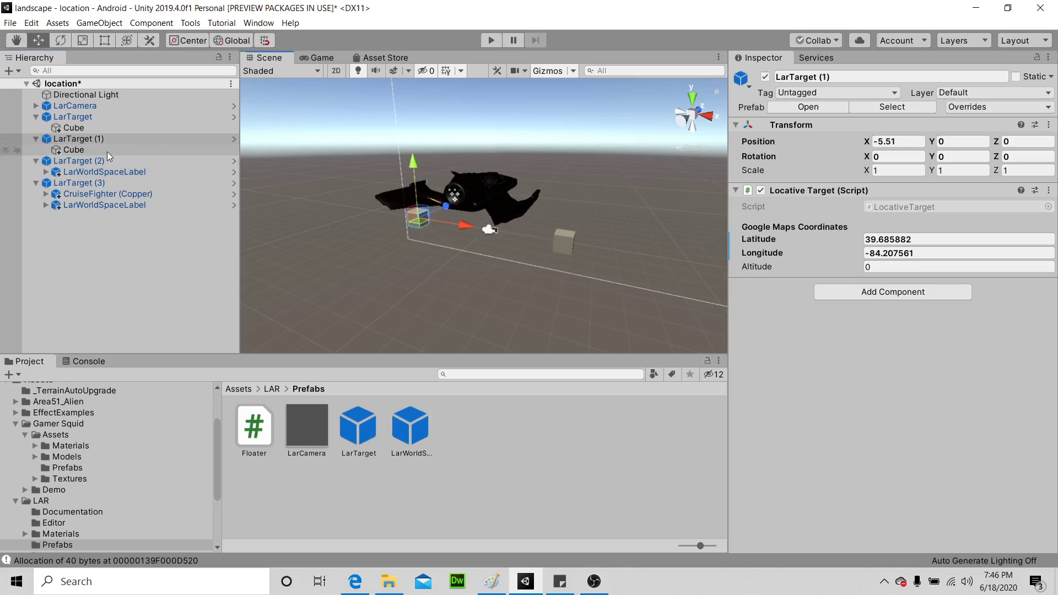
left_click(88, 160)
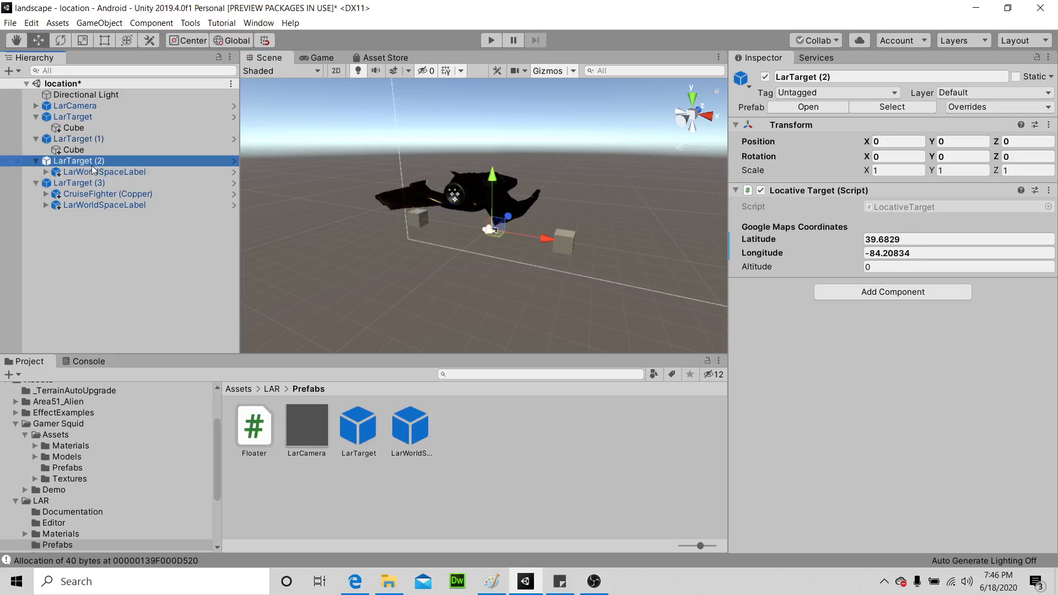
left_click_drag(508, 223, 447, 239)
left_click(176, 183)
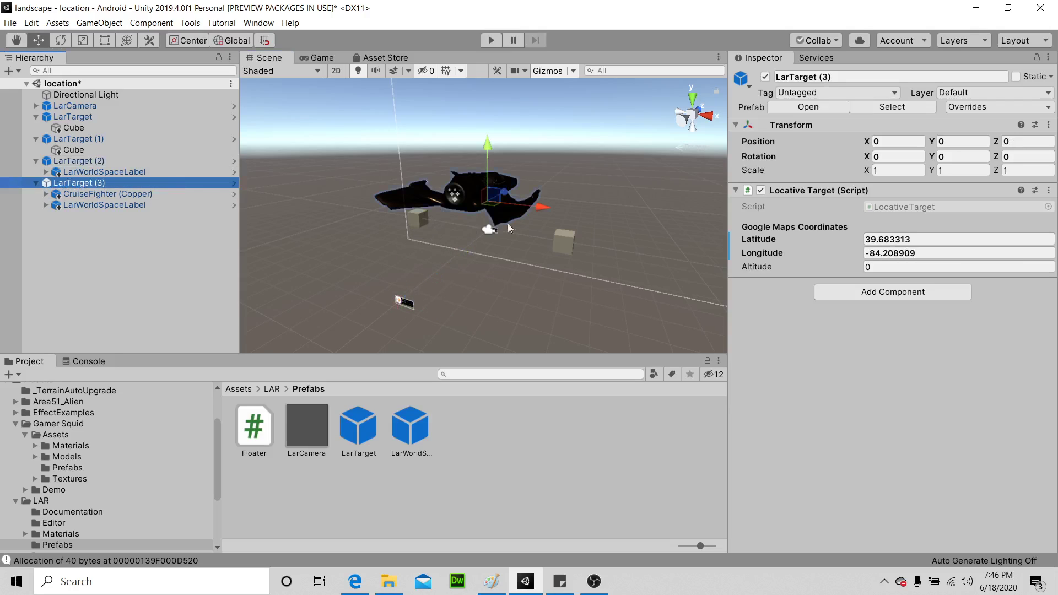
left_click_drag(502, 197, 528, 186)
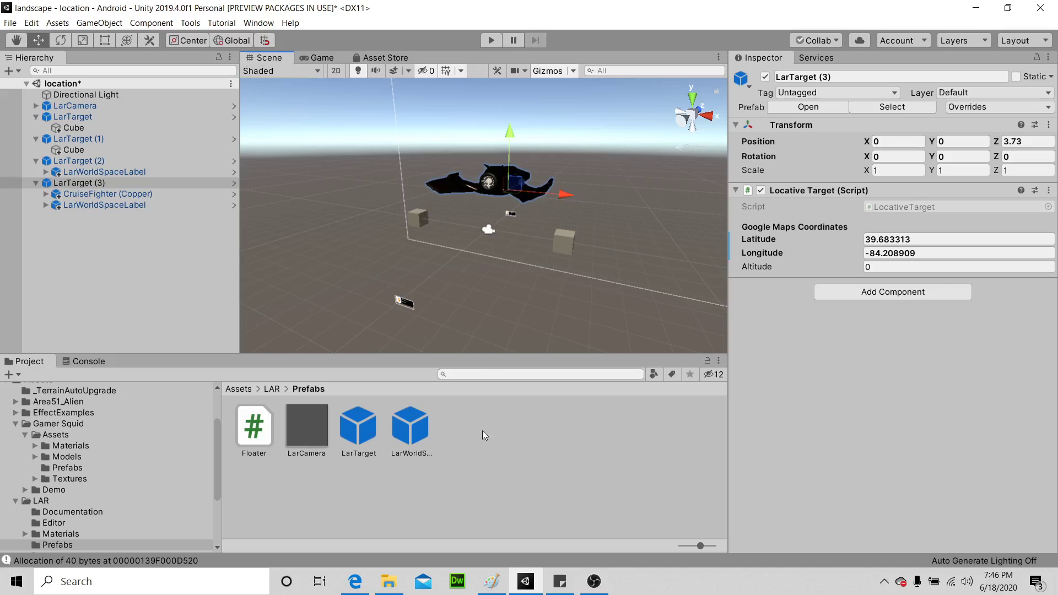
left_click(595, 581)
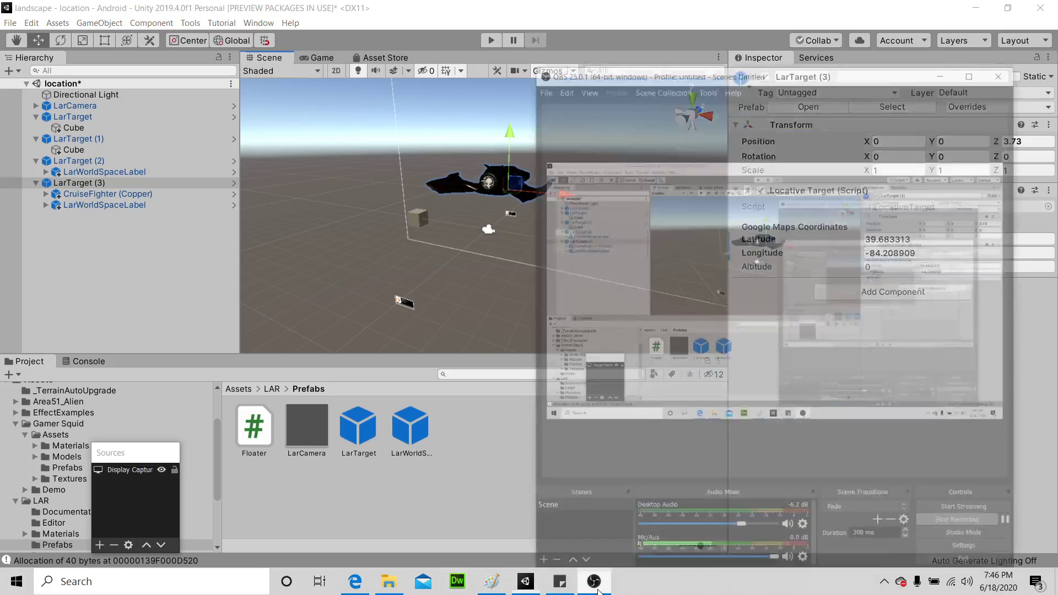